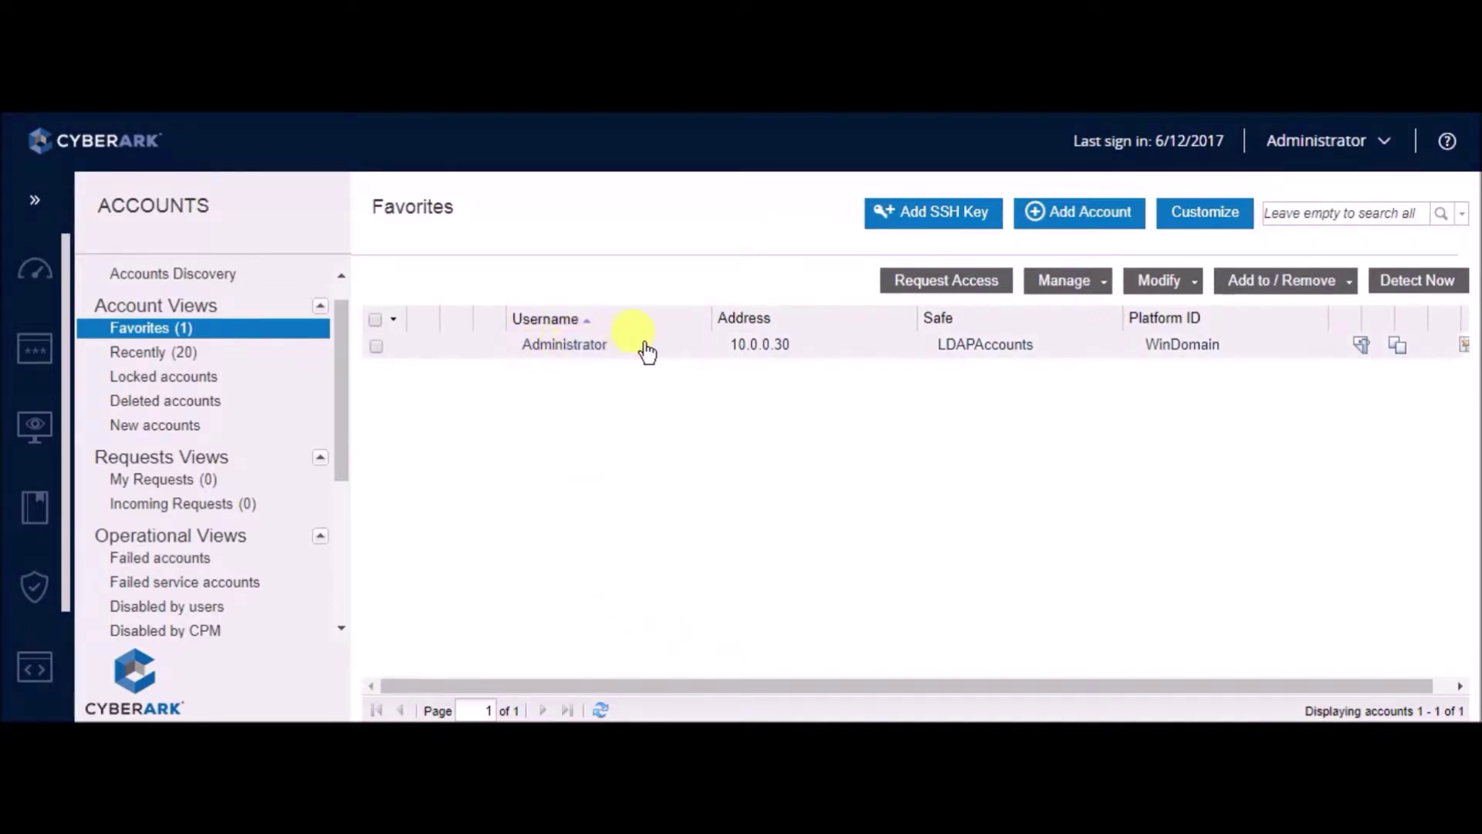
Open the Administrator account's details and note its LDAPAccounts safe and full account name
click(738, 354)
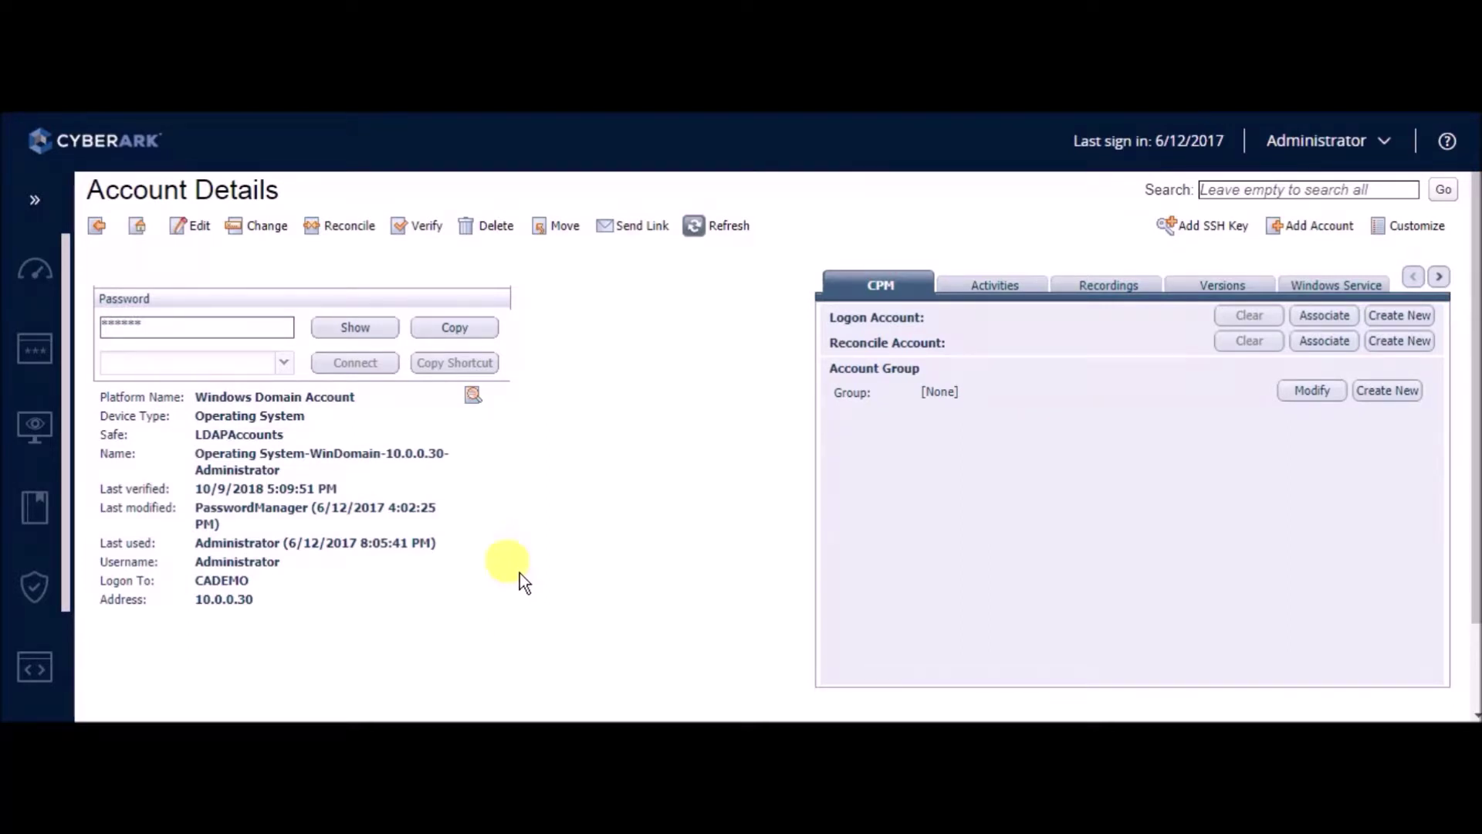
double_click(269, 437)
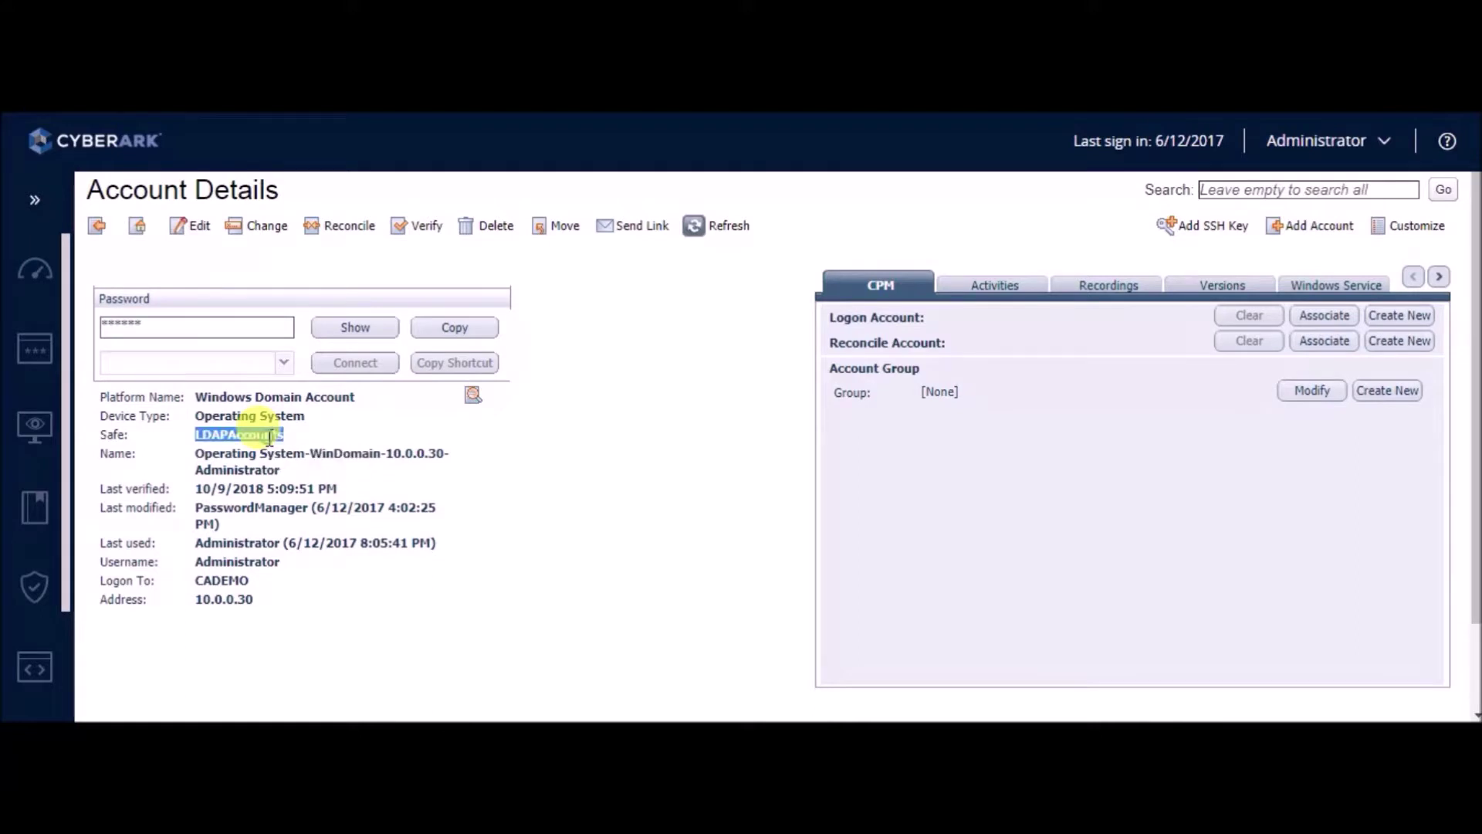
drag(196, 457, 279, 473)
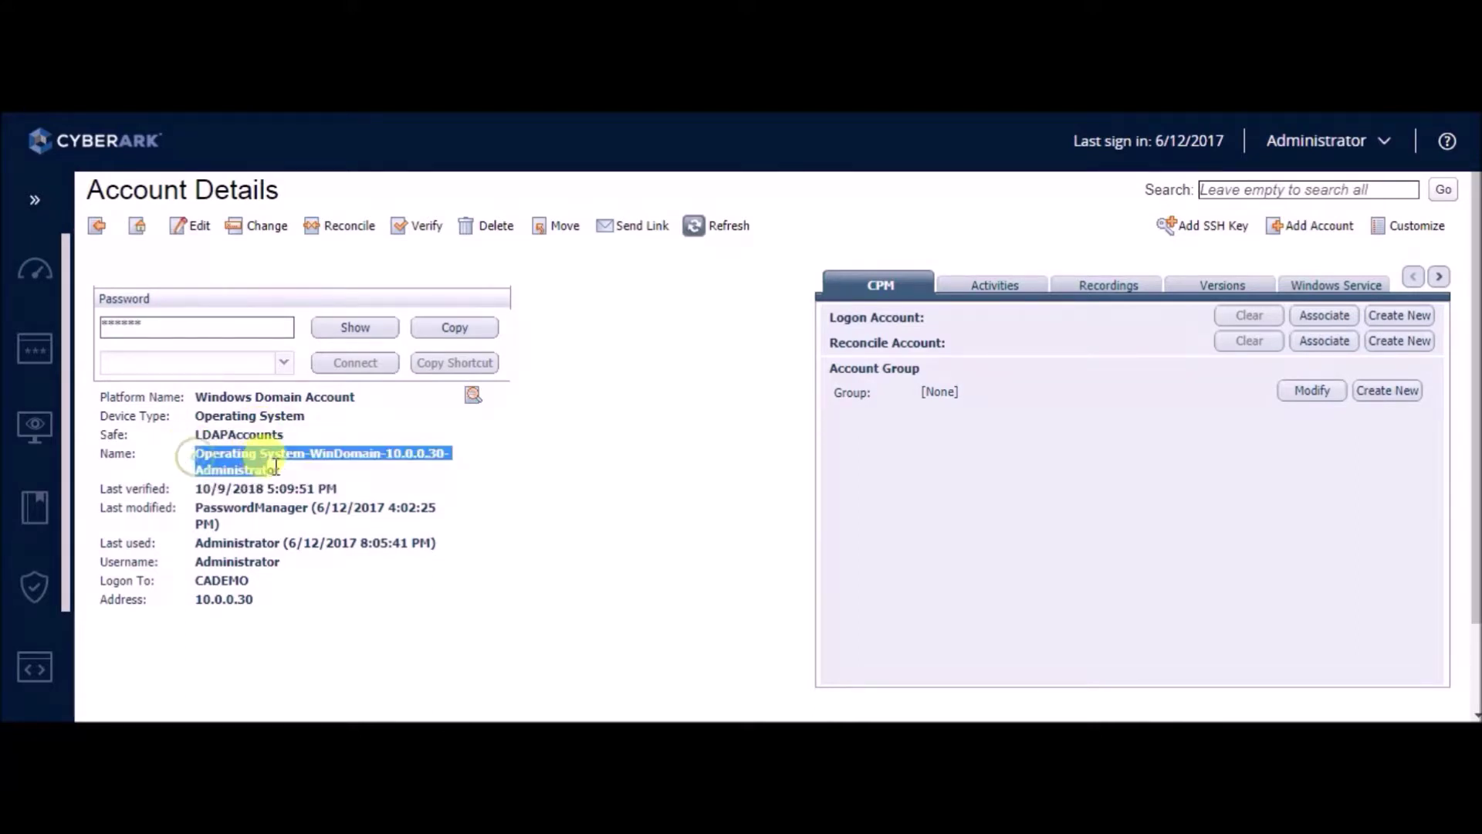
click(499, 474)
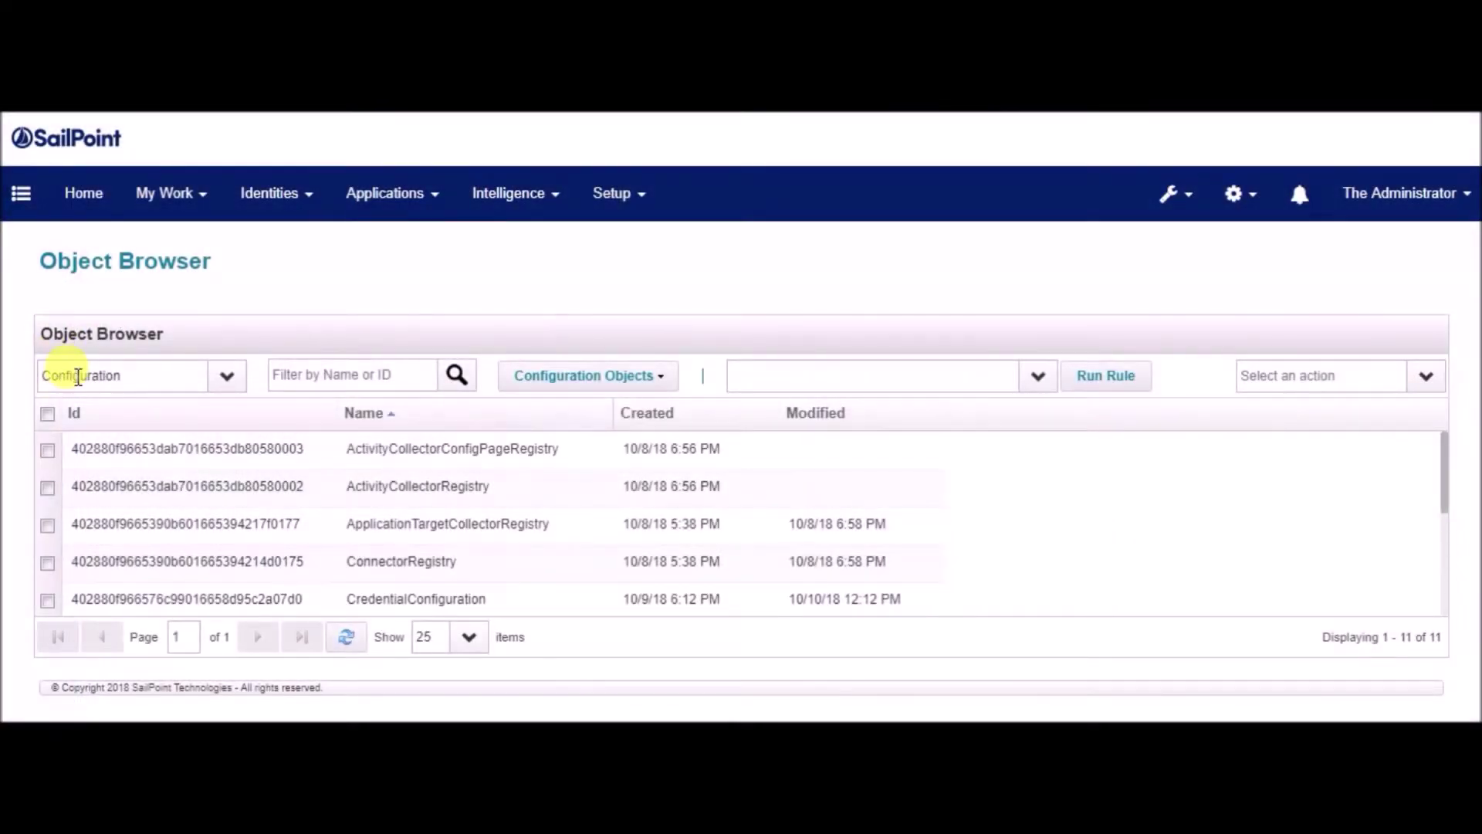
click(81, 376)
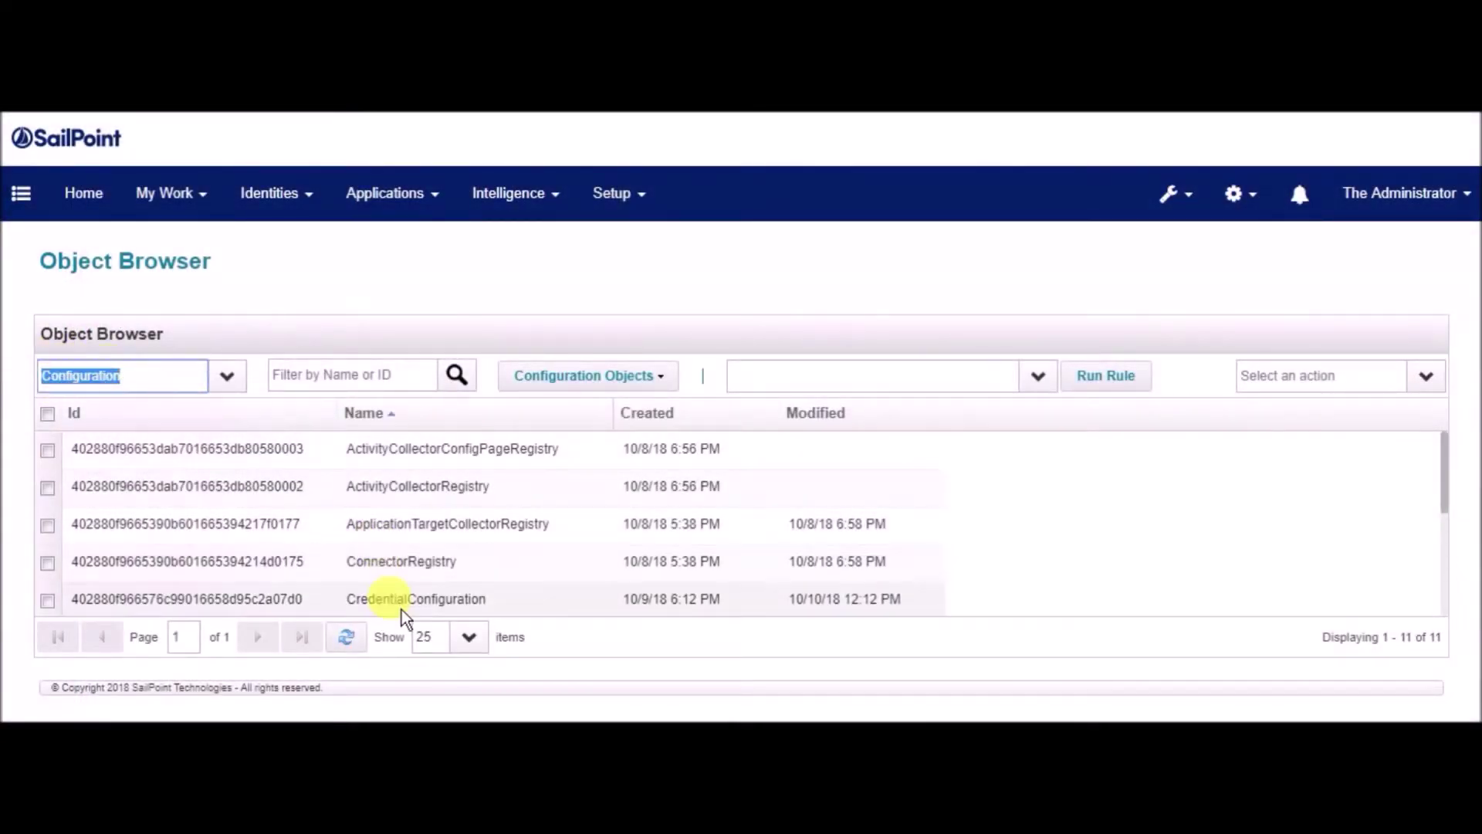
click(431, 596)
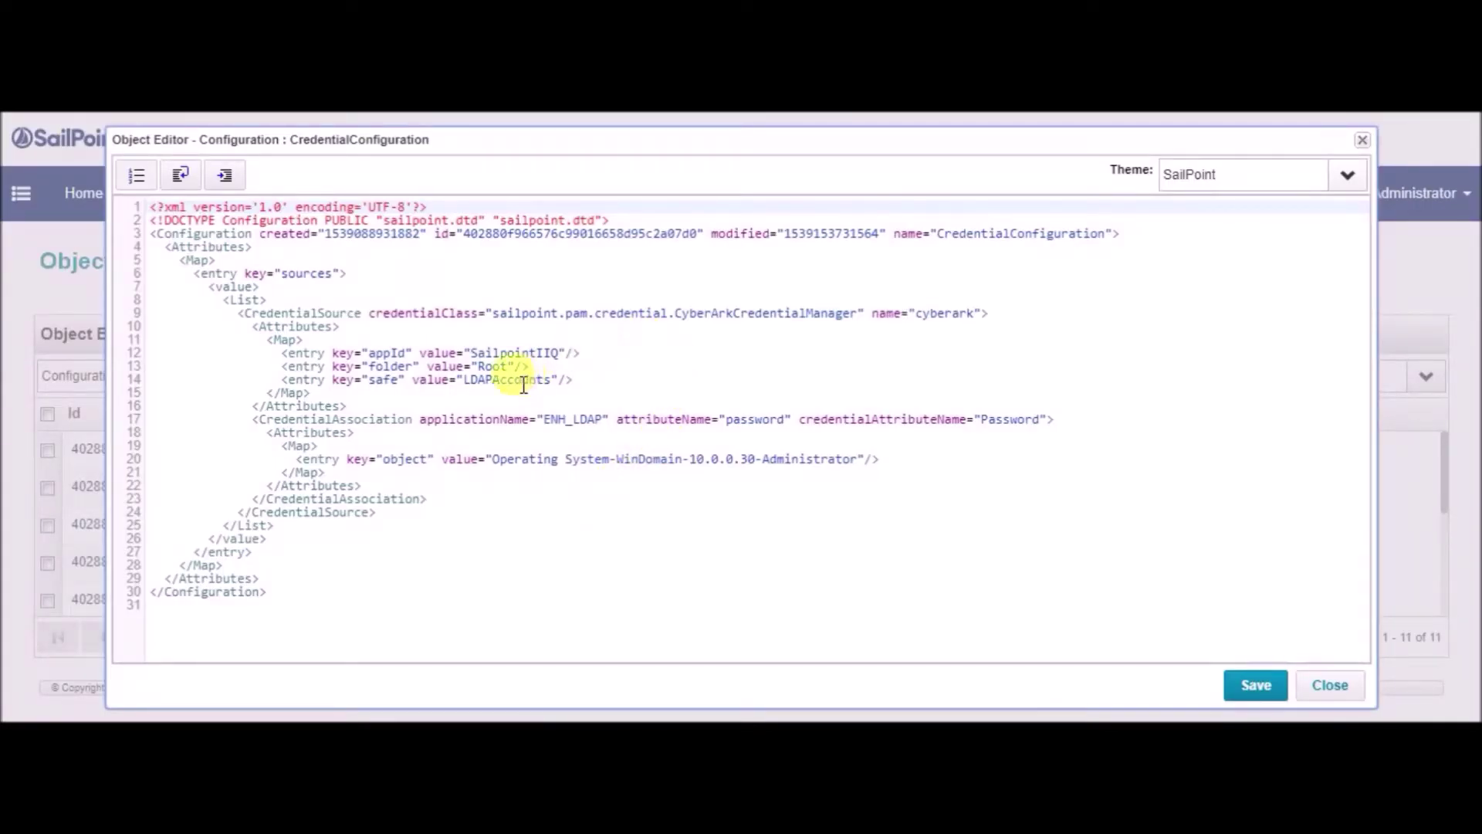
double_click(935, 312)
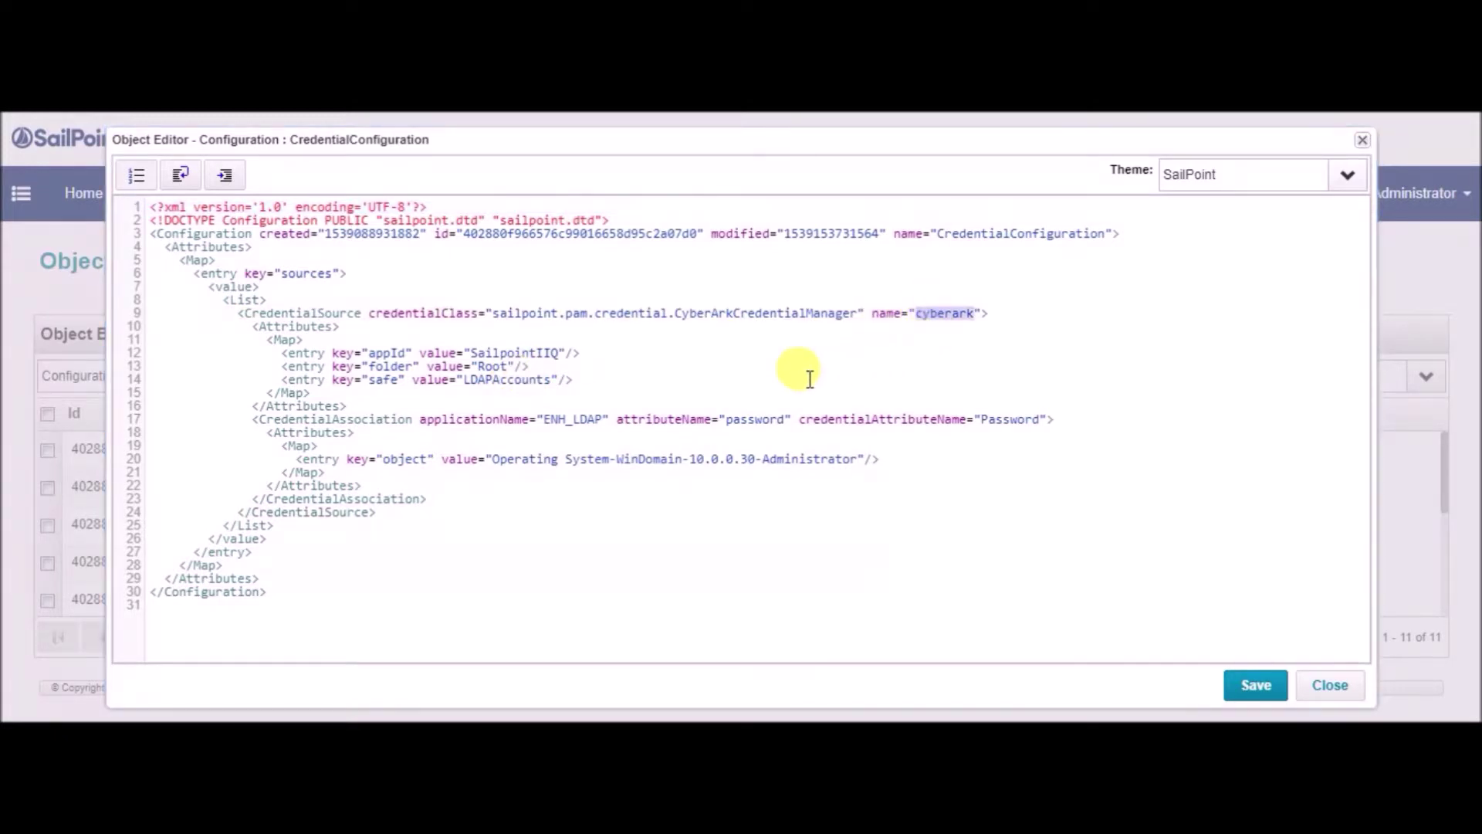
click(496, 379)
double_click(496, 379)
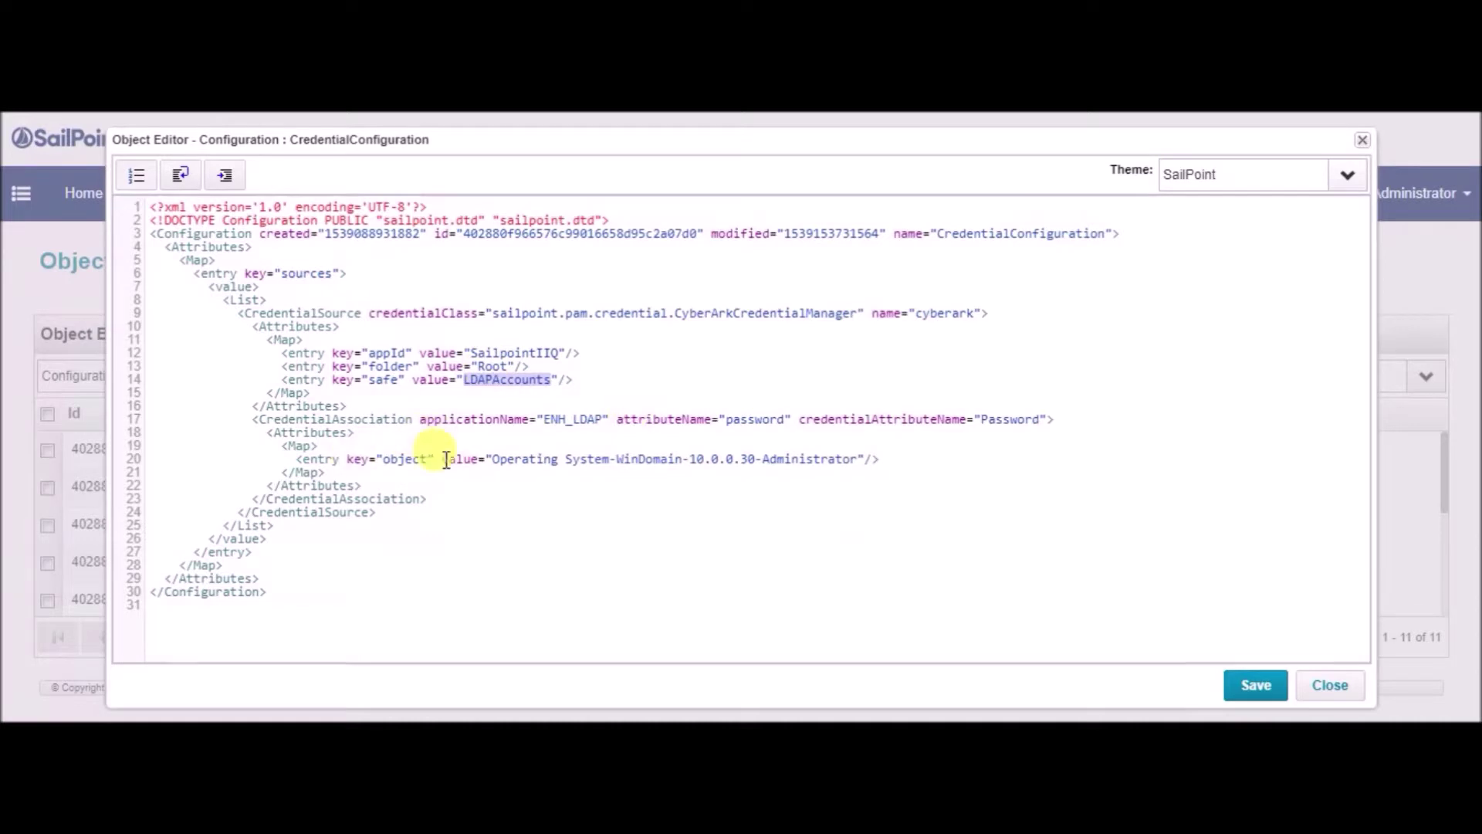
drag(493, 461, 855, 458)
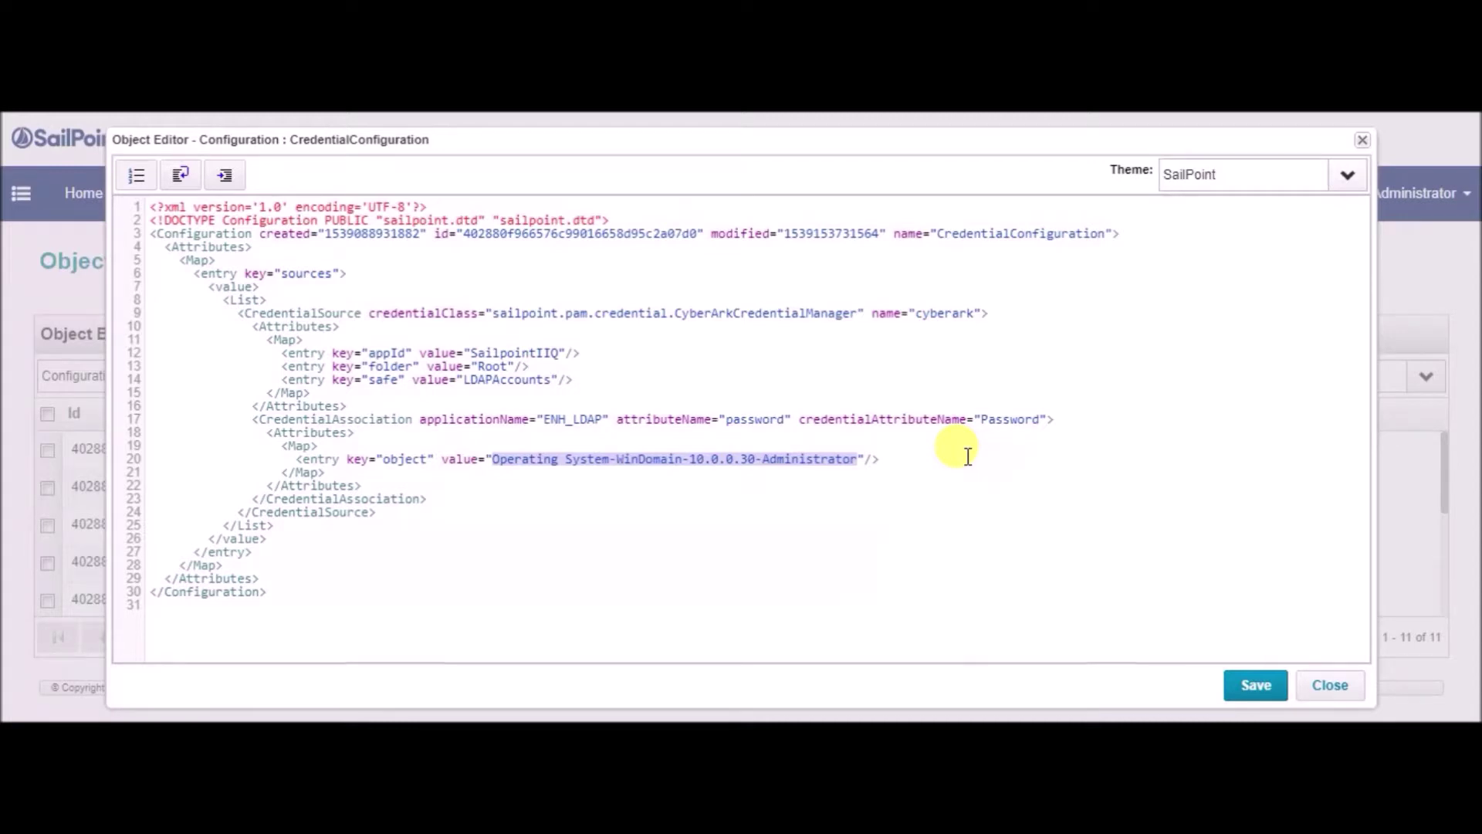
double_click(555, 417)
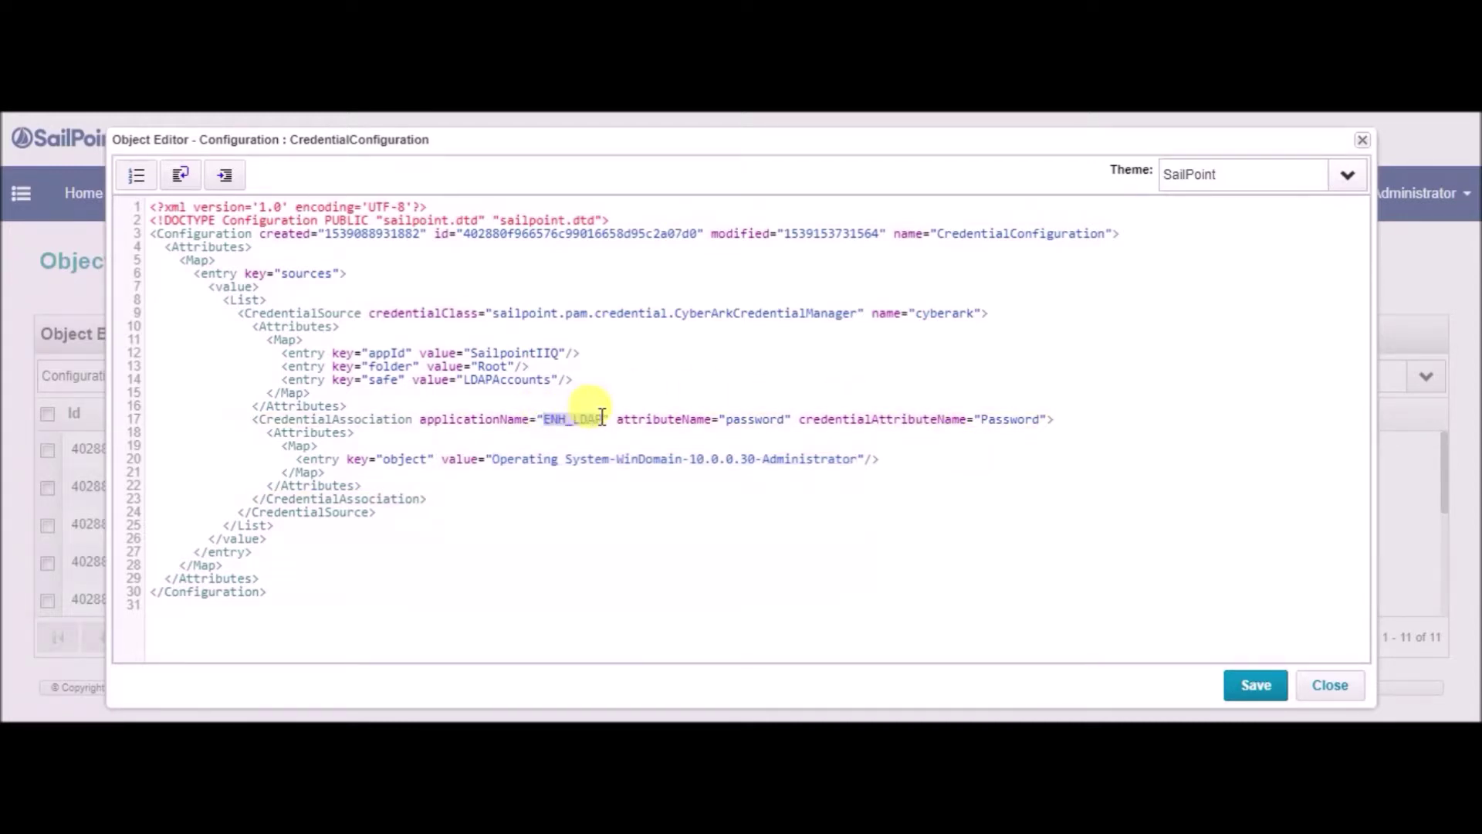
double_click(753, 419)
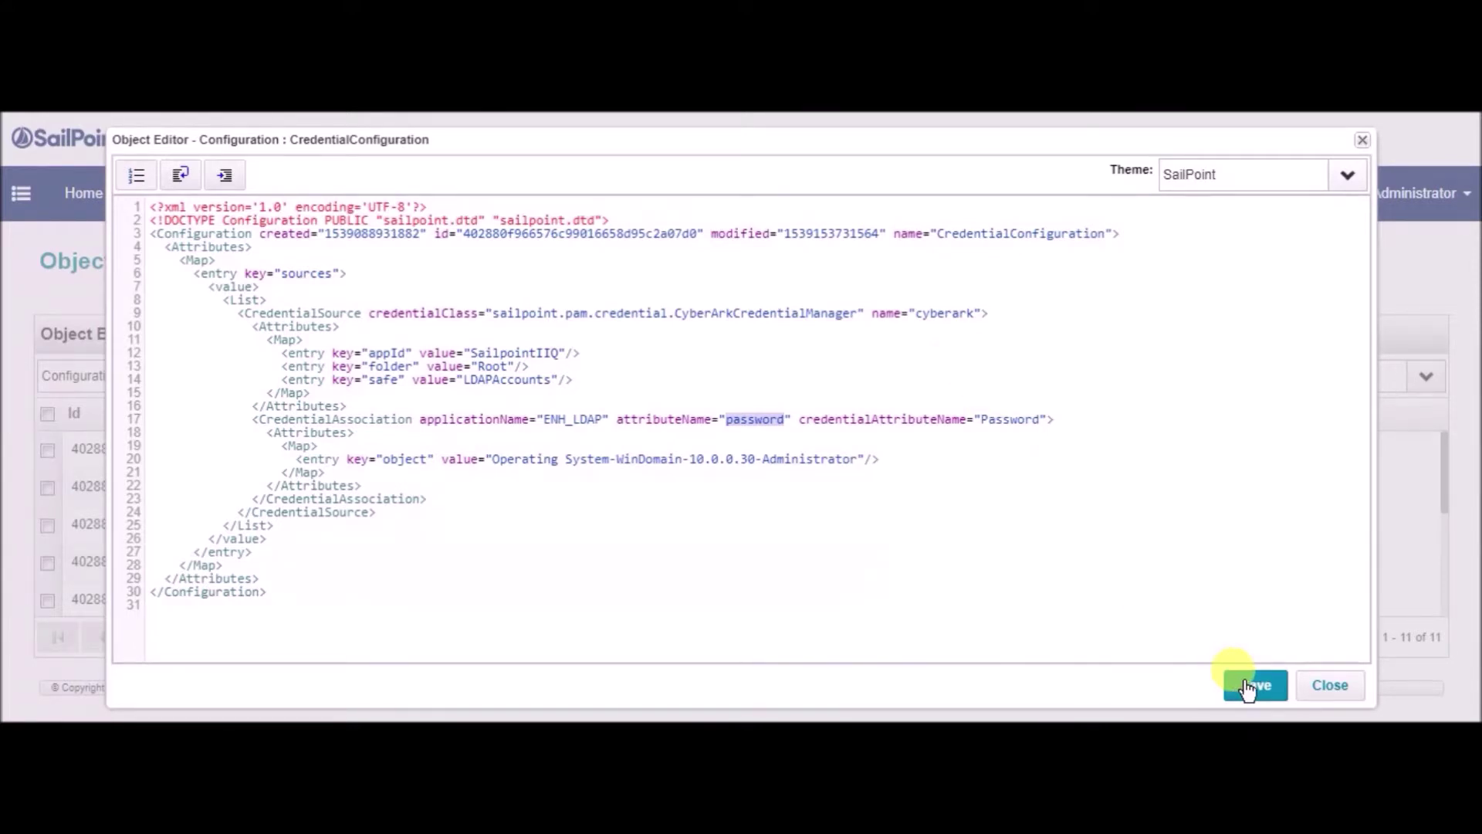
click(1327, 685)
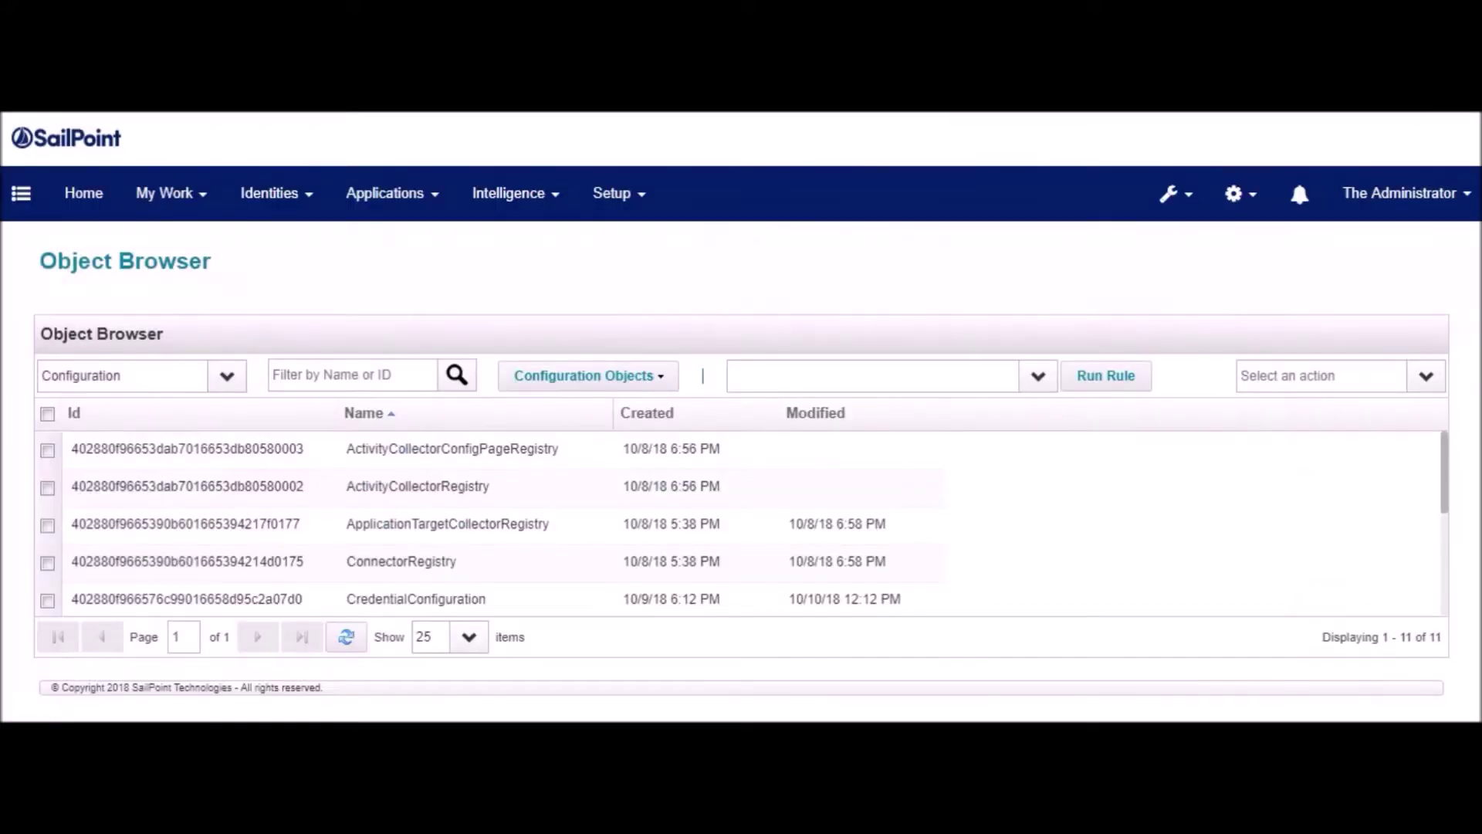
Open the ENH_LDAP application definition at its LDAP connection settings
click(420, 193)
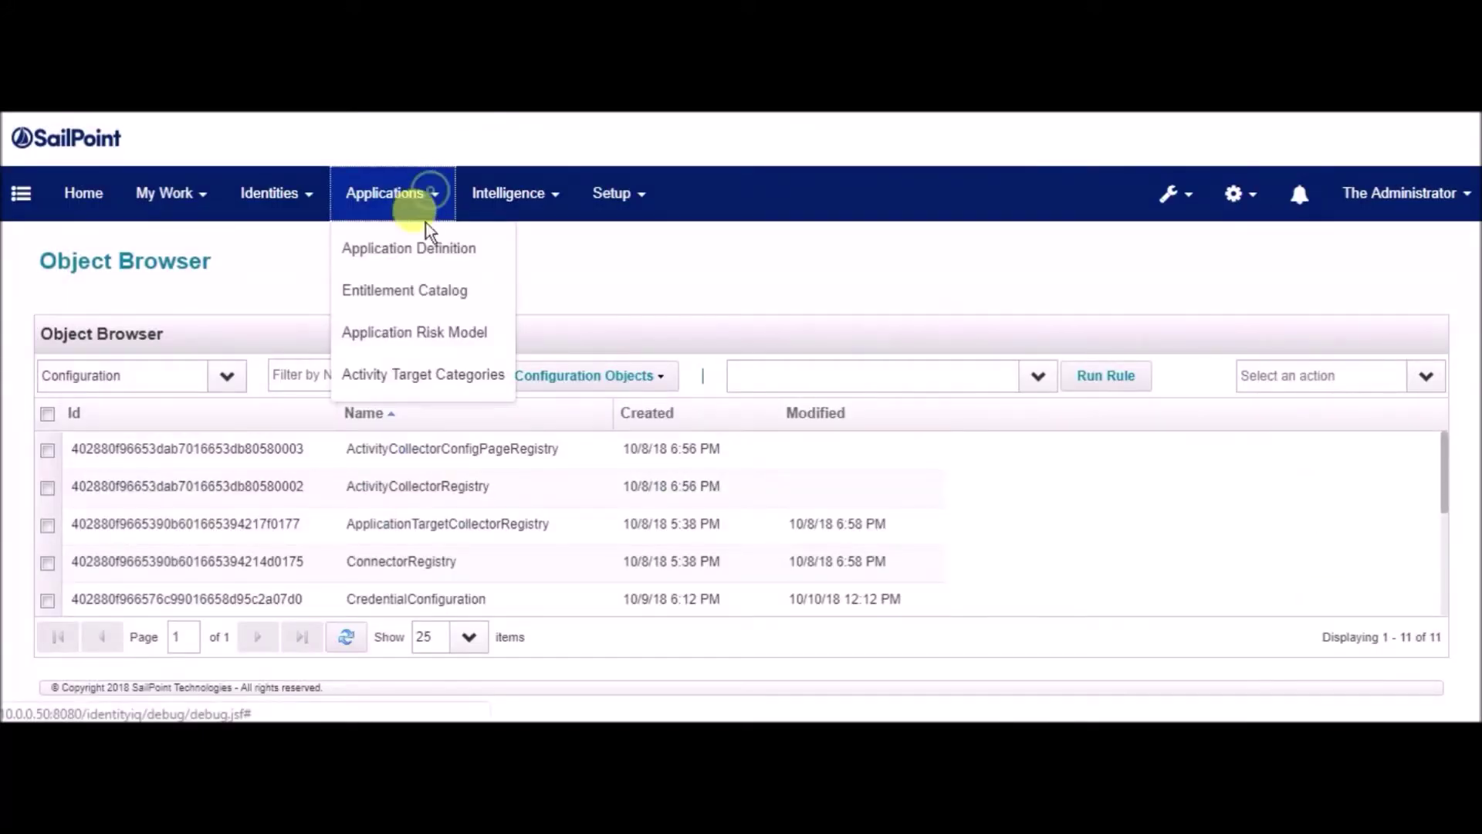
click(421, 248)
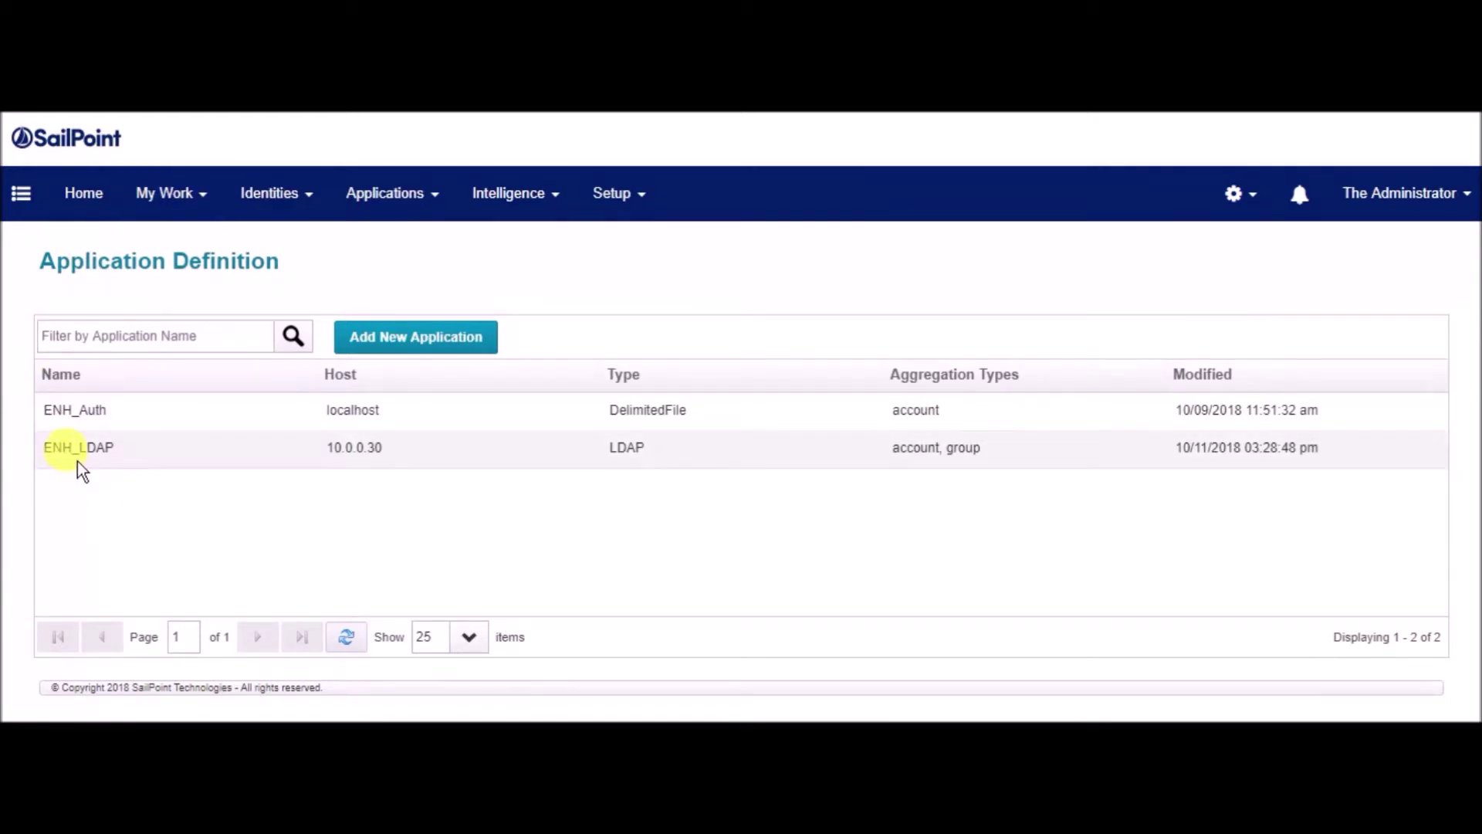
click(322, 457)
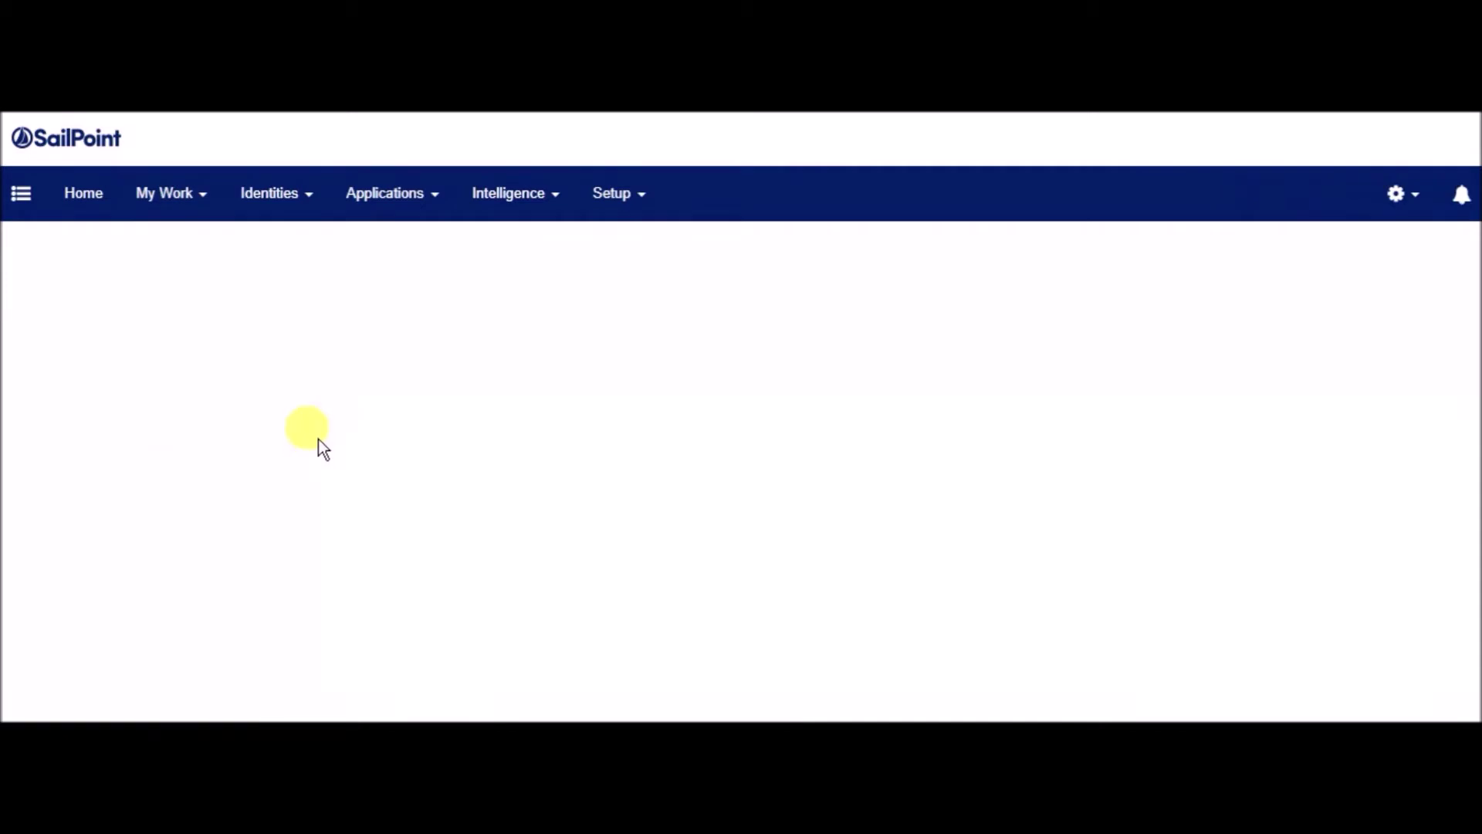
click(186, 357)
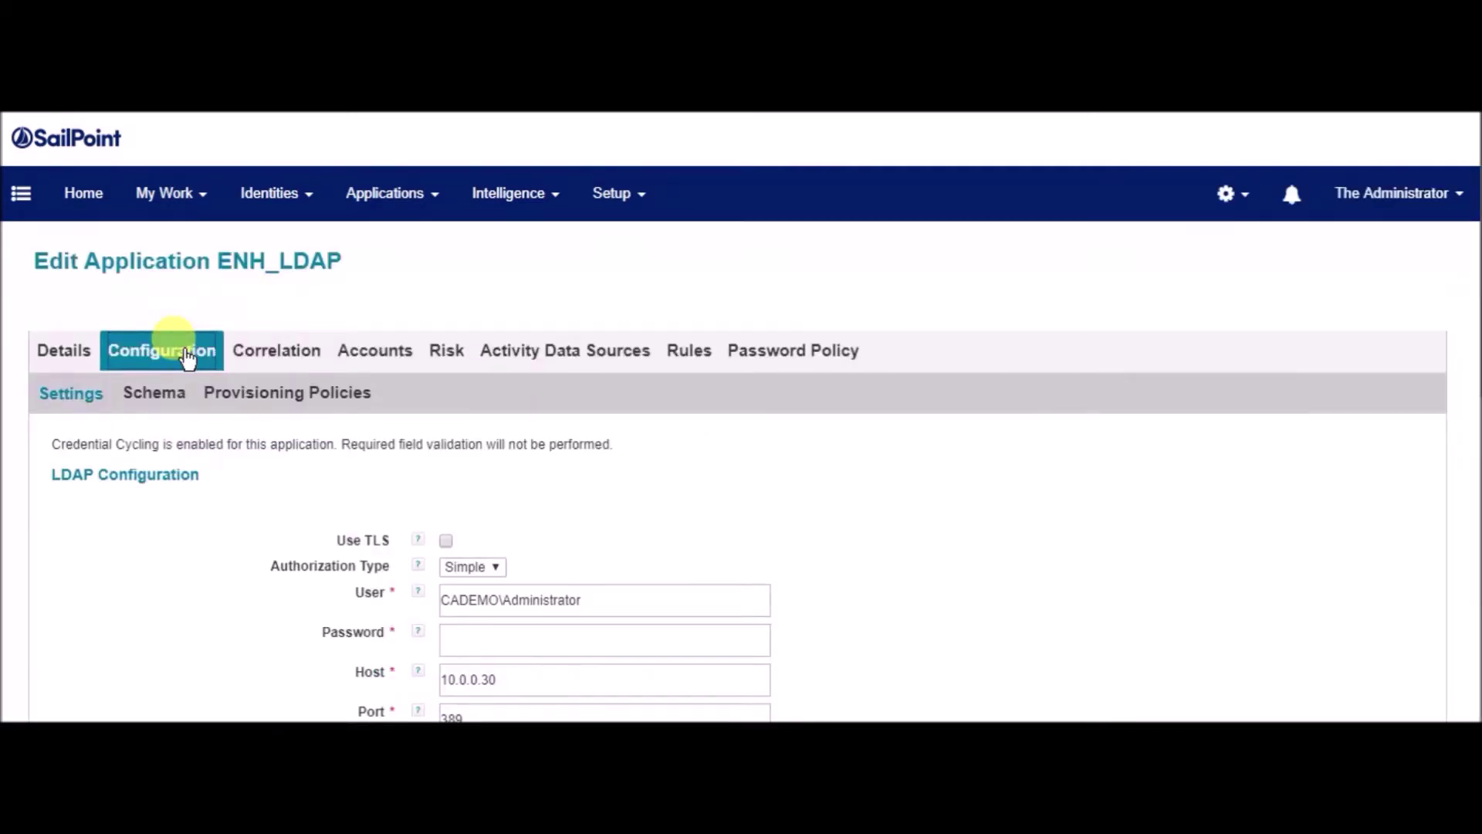
Check the service user and blank Password, the successful test, and the 'Credential Cycling is enabled' notice
scroll(635, 541, down, 3)
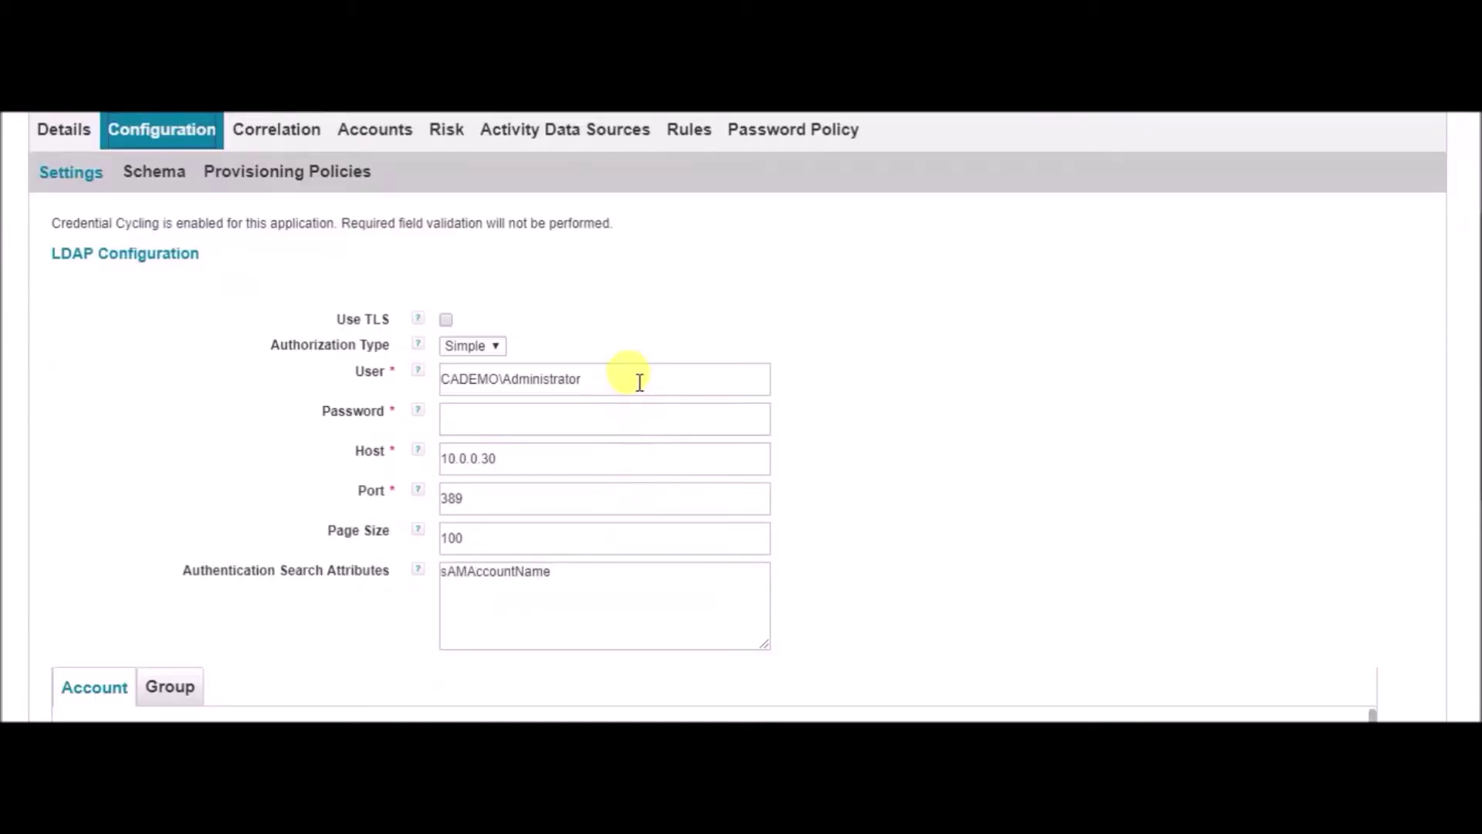
triple_click(639, 382)
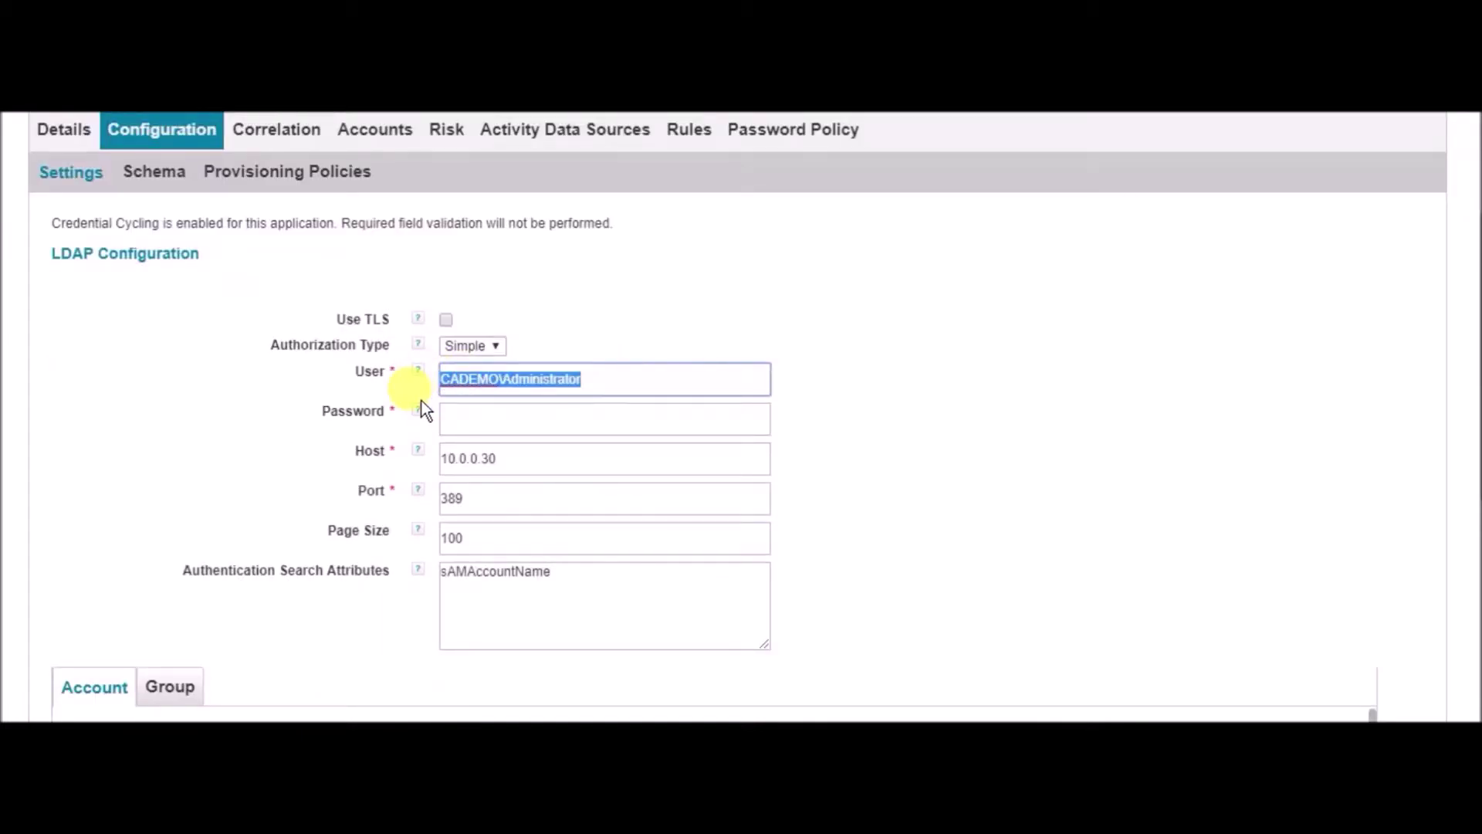
click(517, 427)
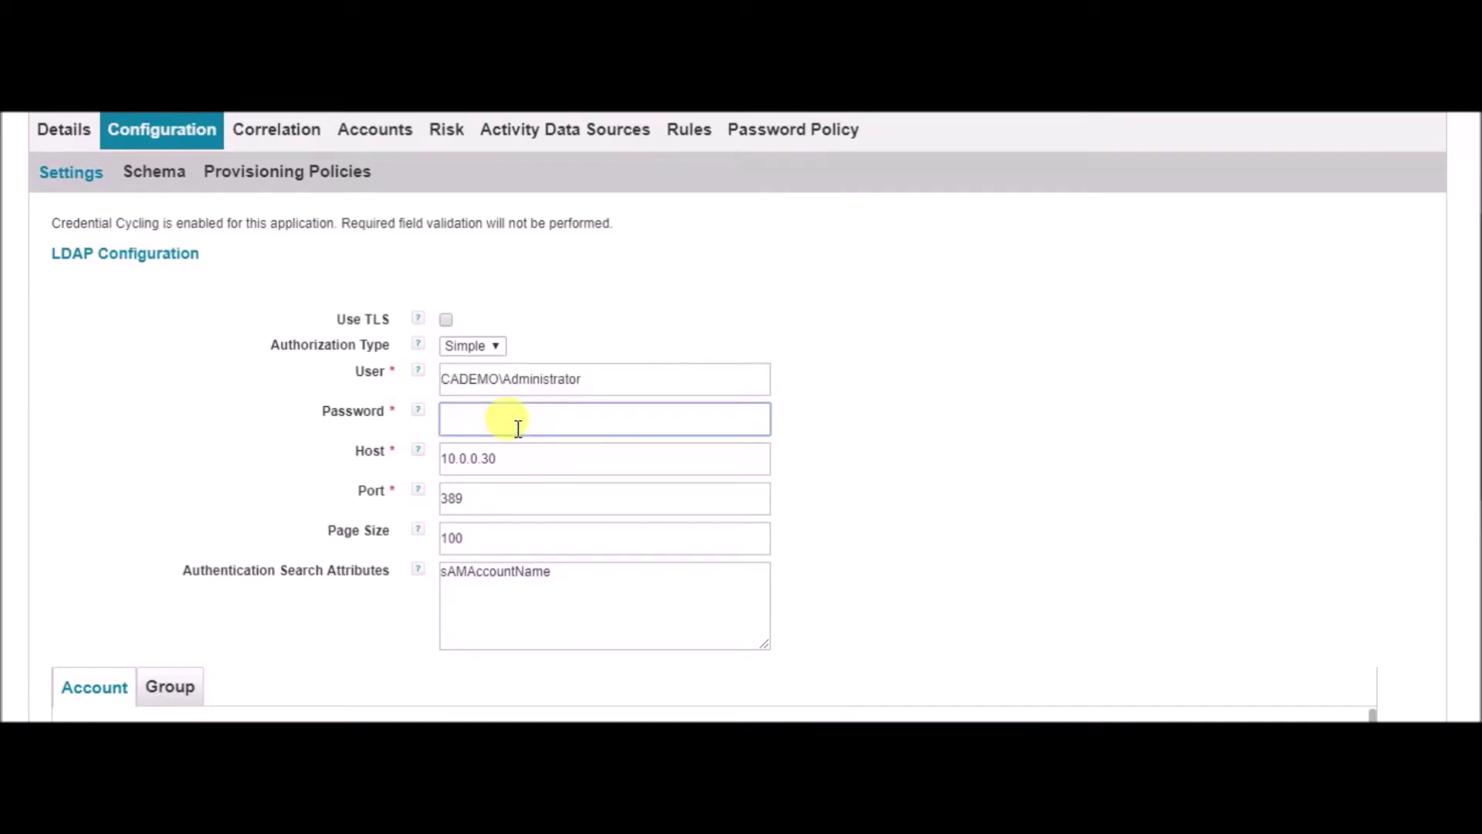
scroll(867, 417, down, 5)
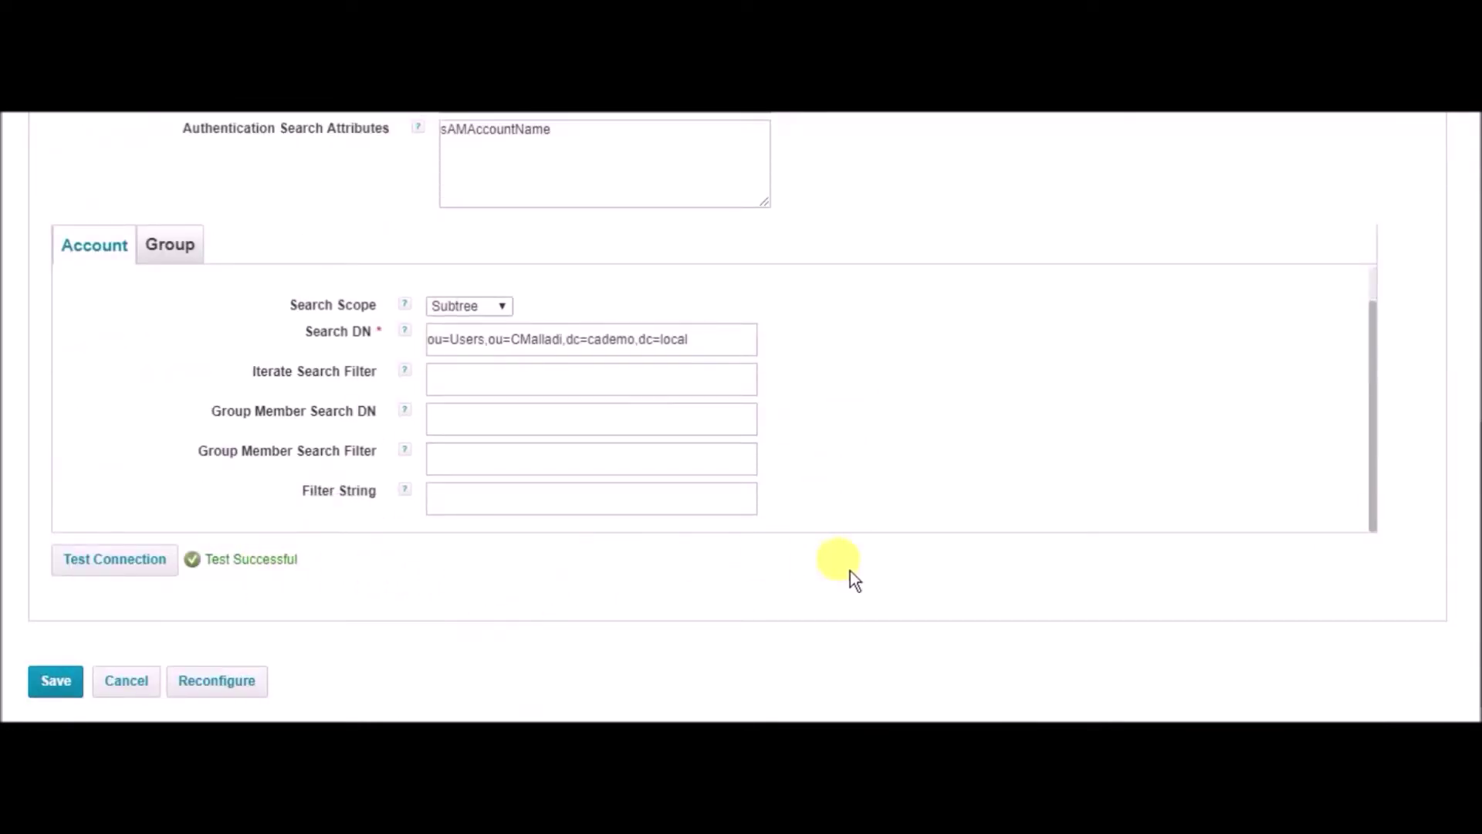
scroll(938, 572, up, 5)
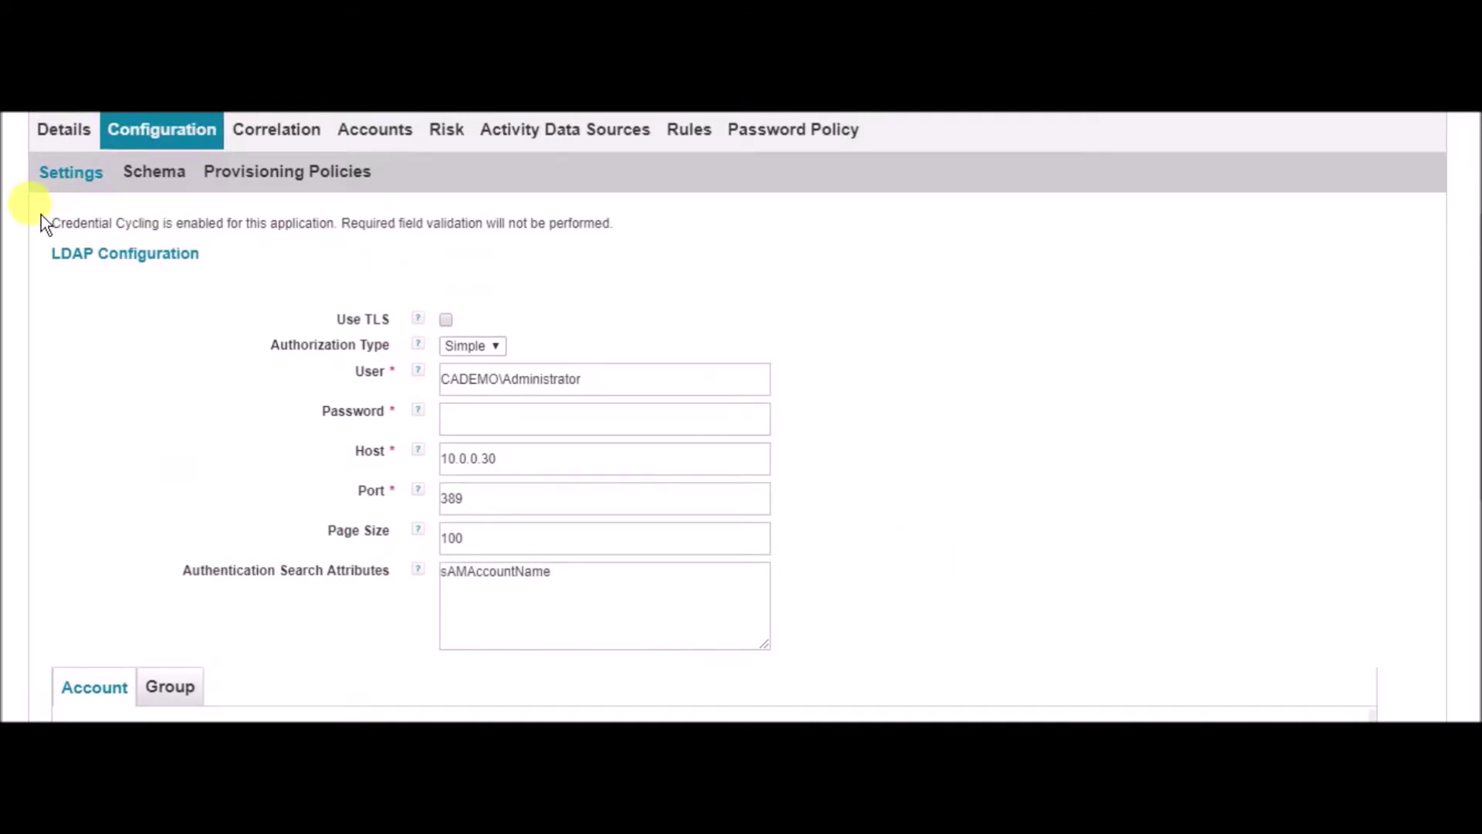
drag(48, 225, 339, 223)
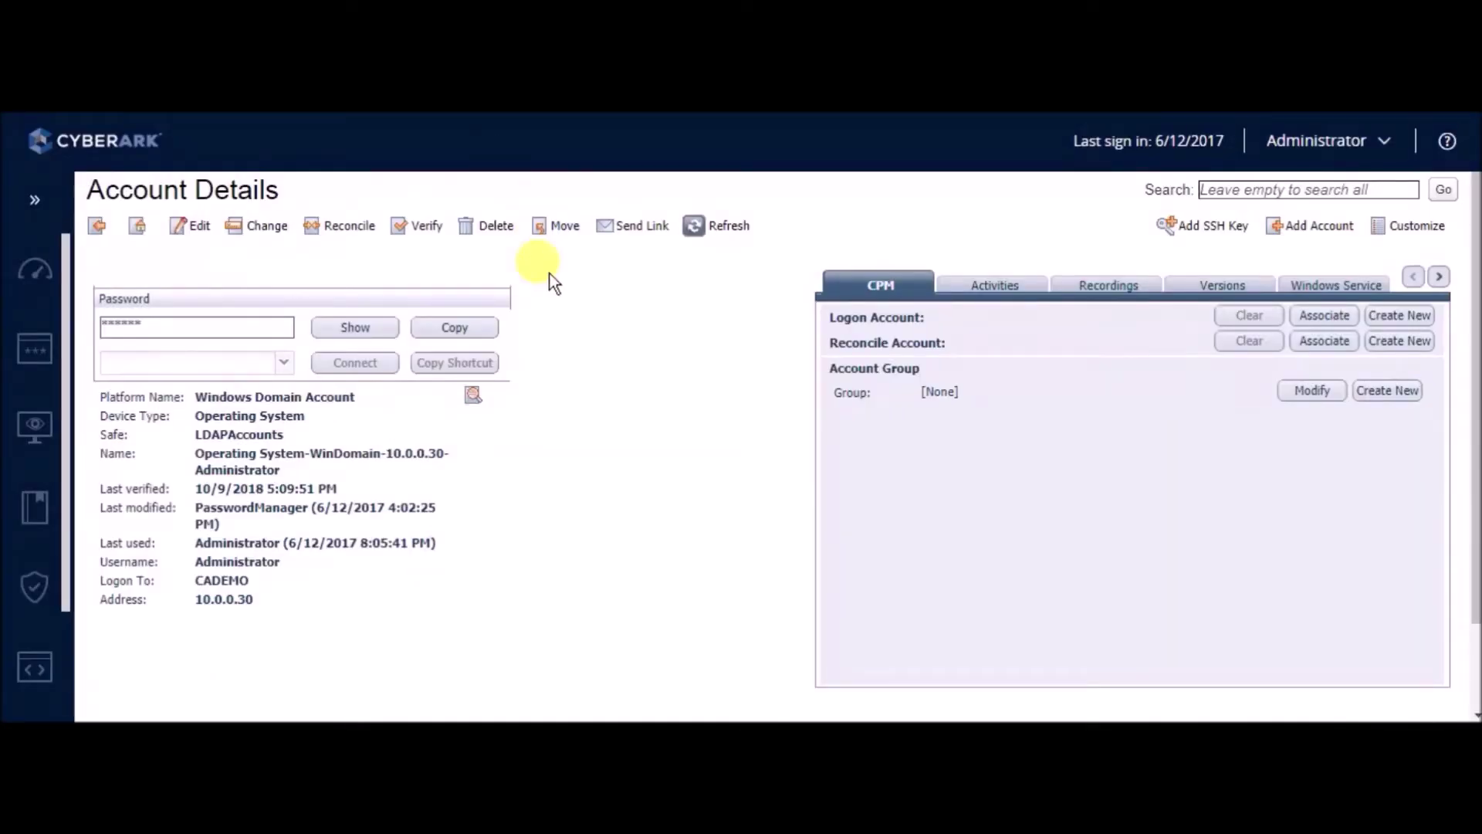
Reveal the Administrator account's current password, giving 'before change' as the reason
click(351, 330)
text(b)
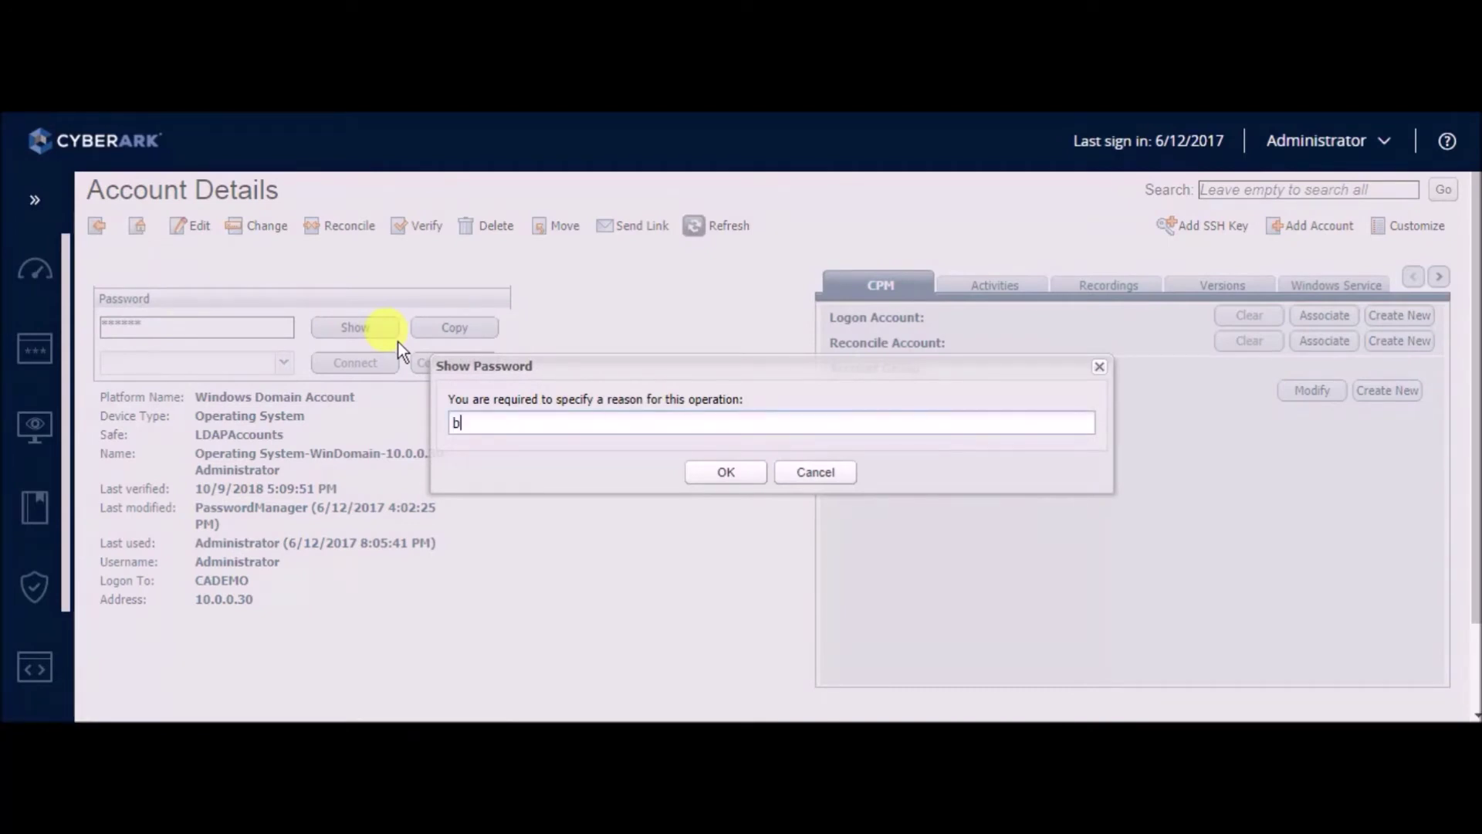
text(efore change)
key(Return)
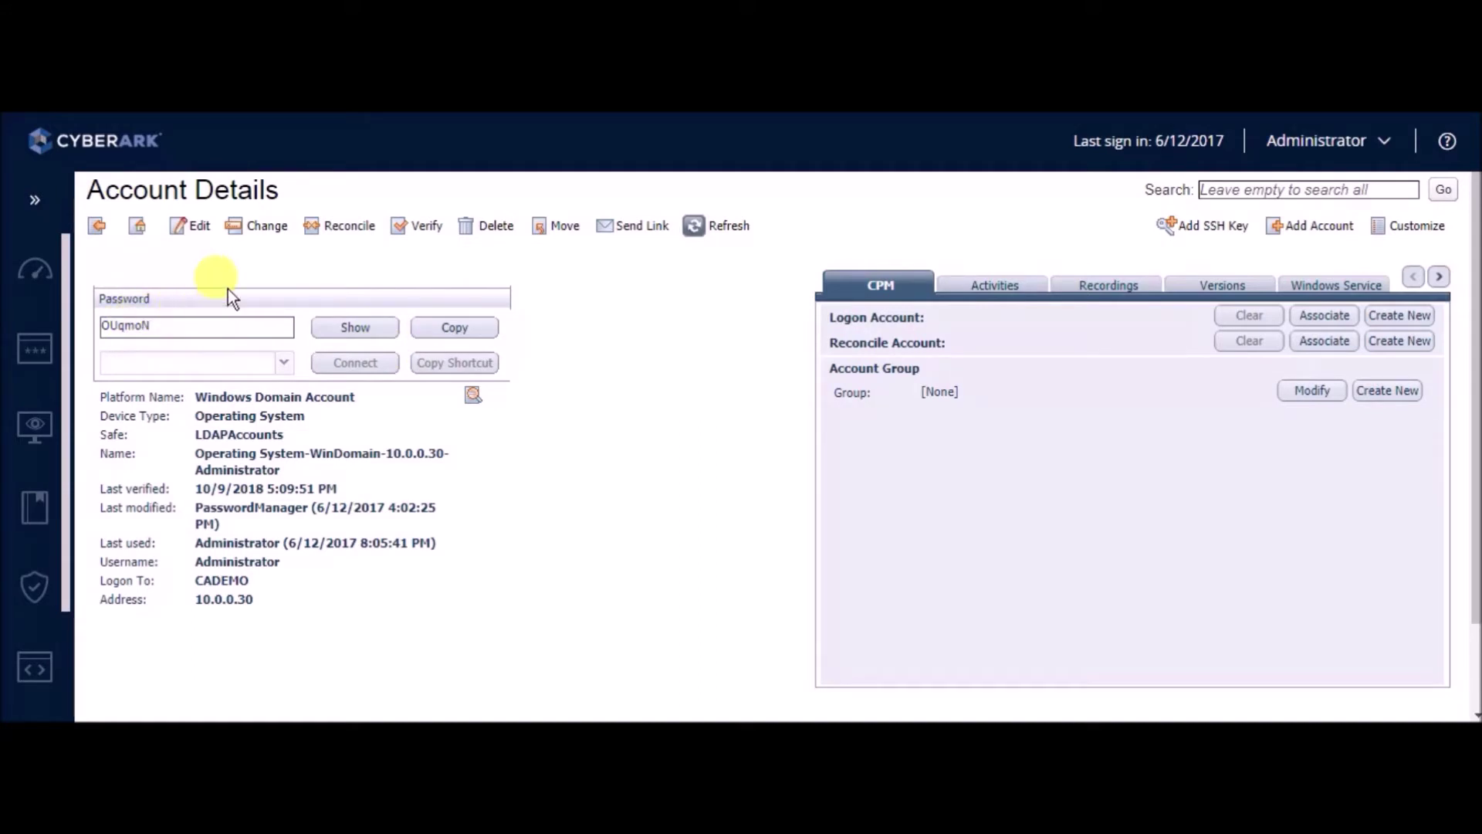
Have the CPM change the password immediately, then refresh the account details
click(265, 226)
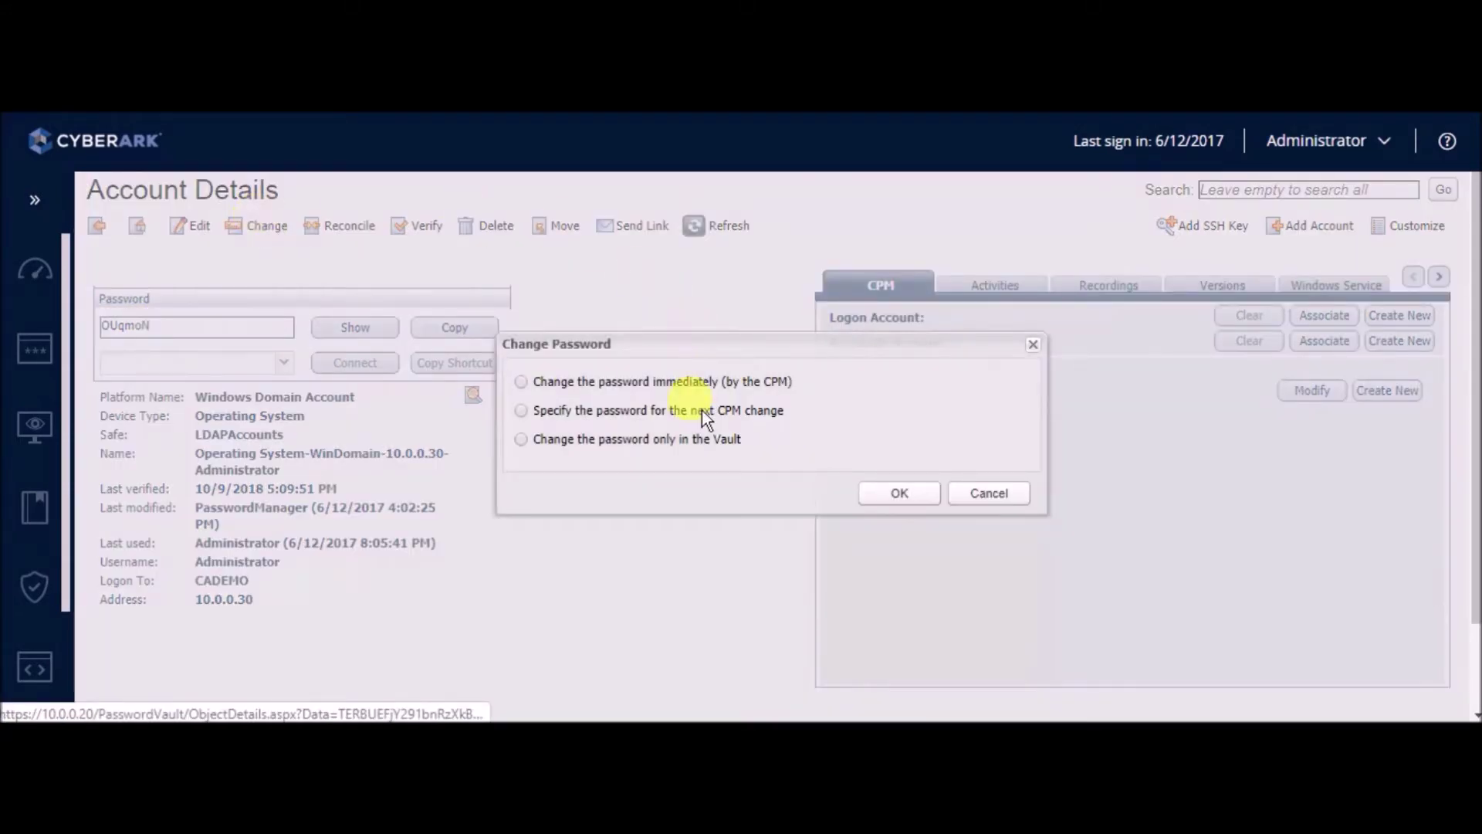
click(667, 383)
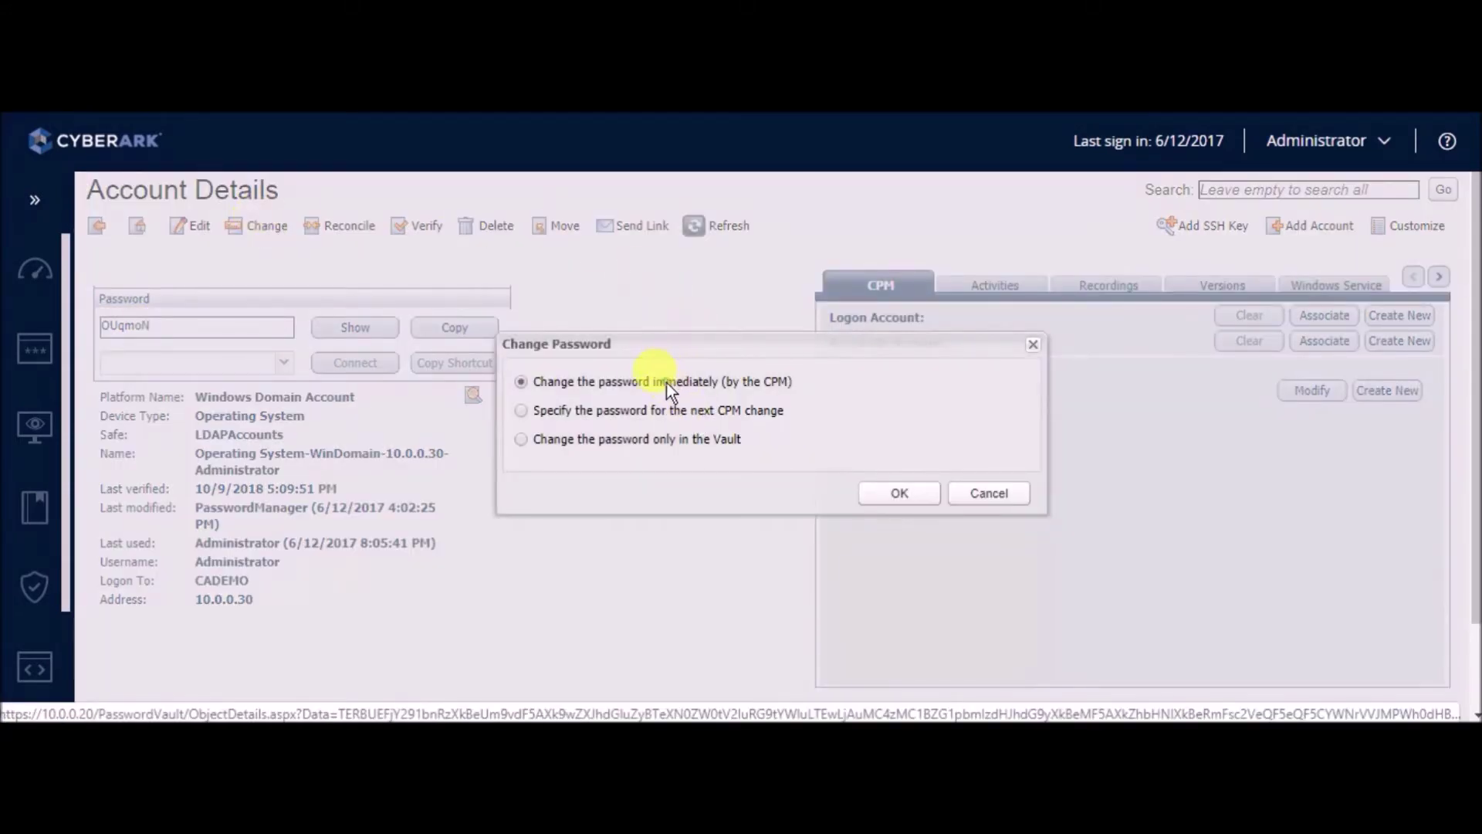
click(905, 491)
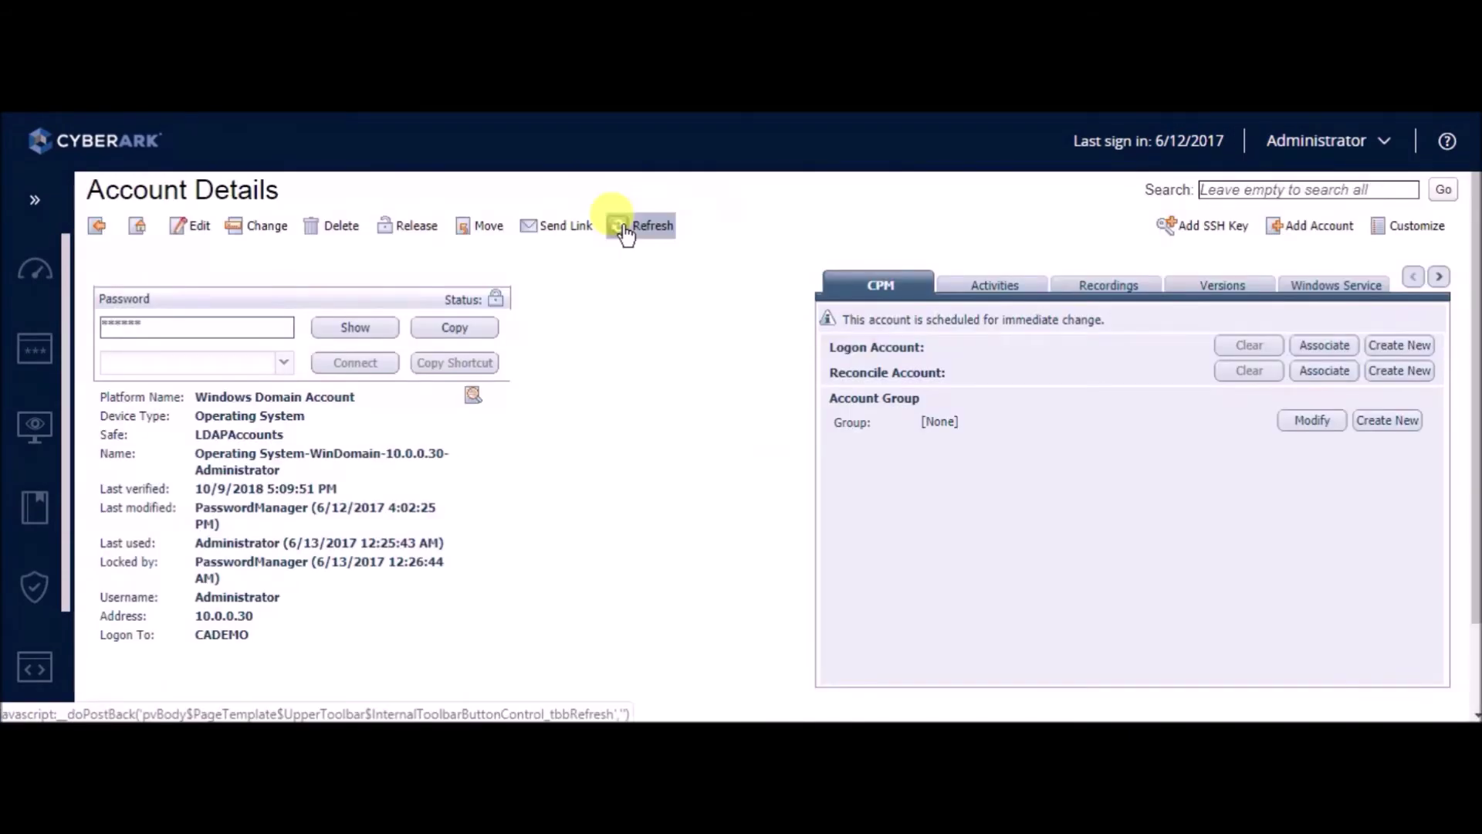
click(625, 230)
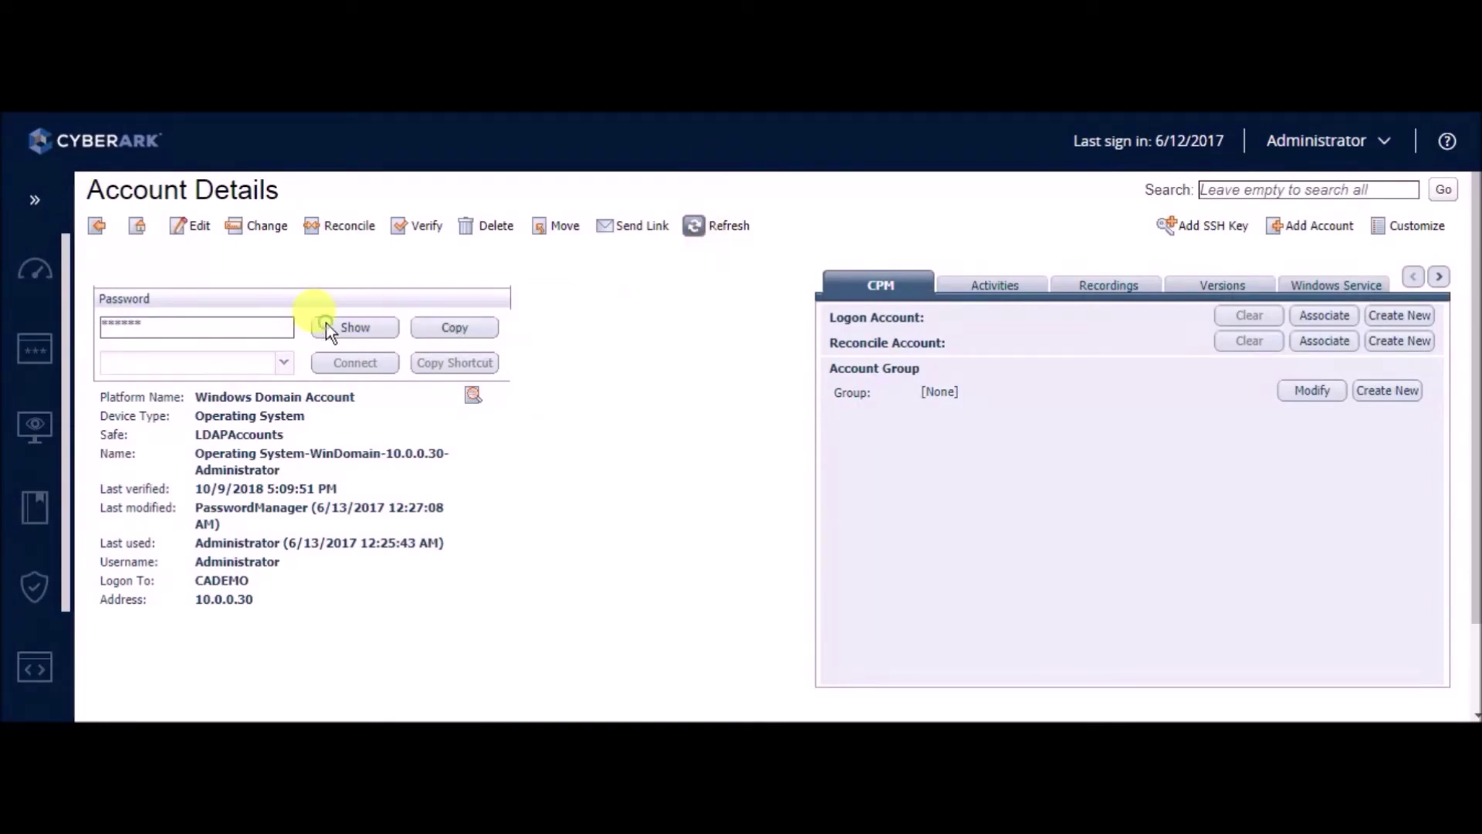
Reveal the new password with reason 'after change' to confirm it differs
click(340, 327)
text(after change)
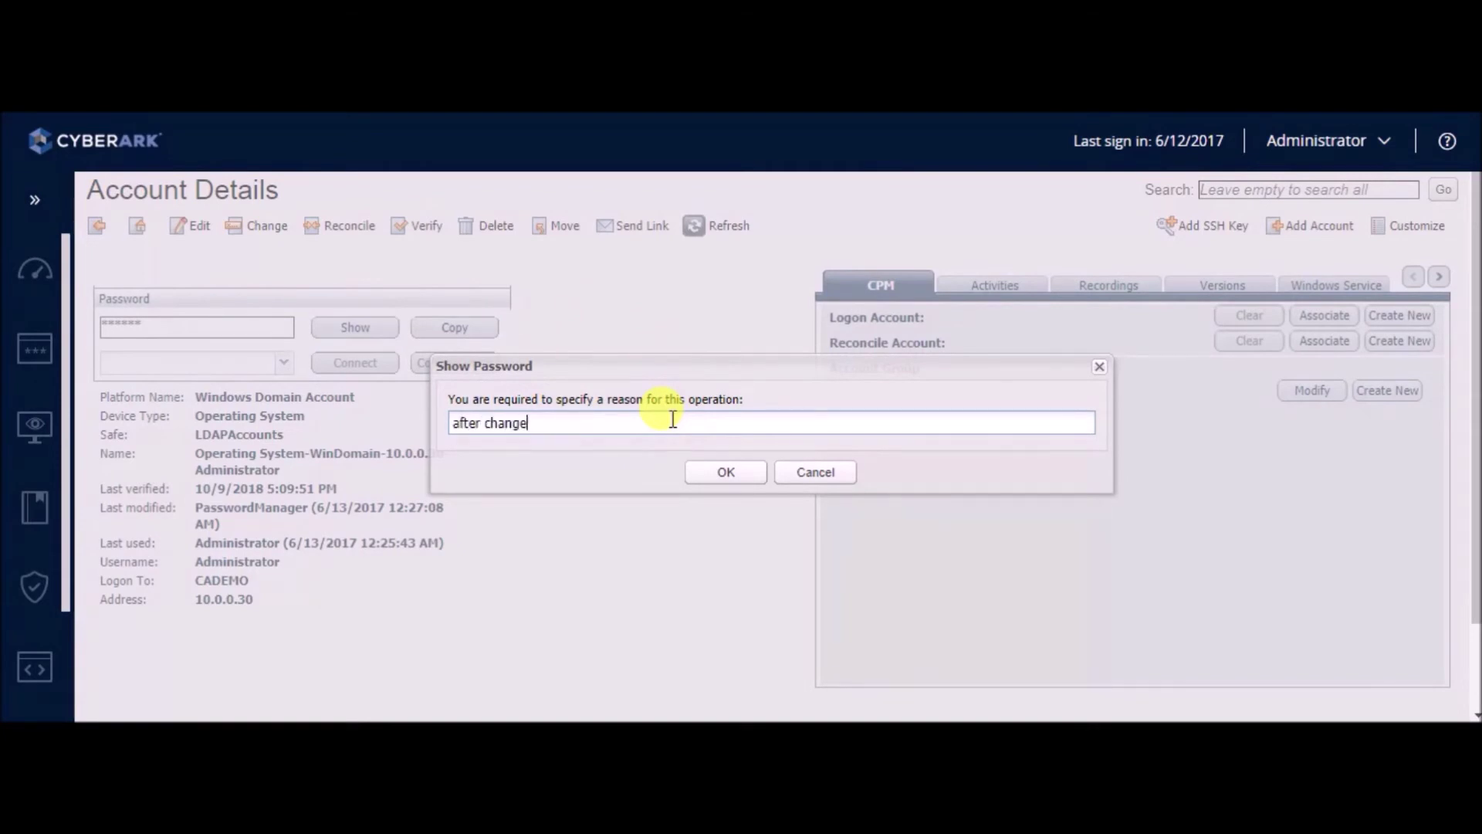
key(Return)
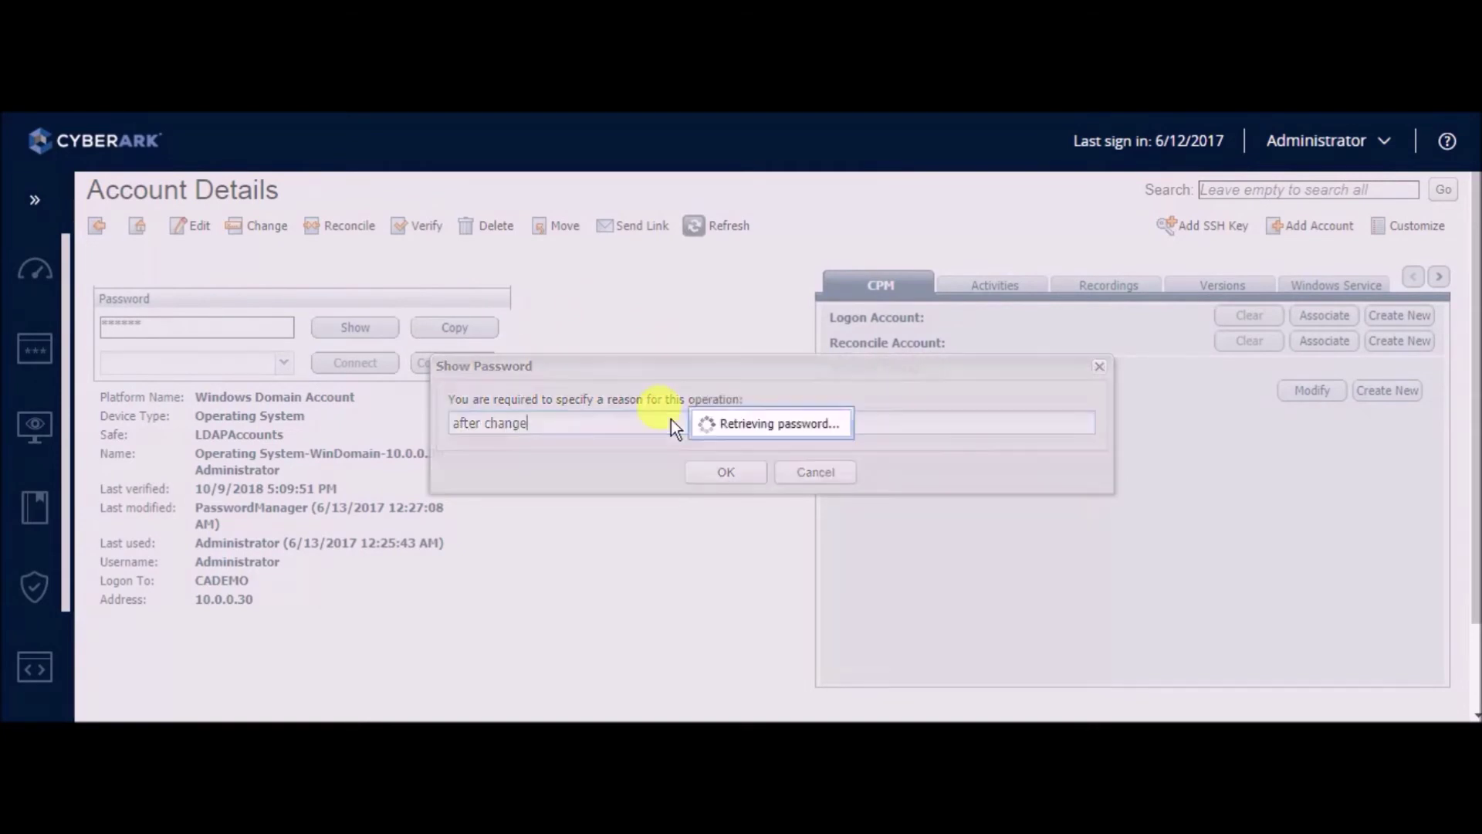
drag(103, 325, 143, 325)
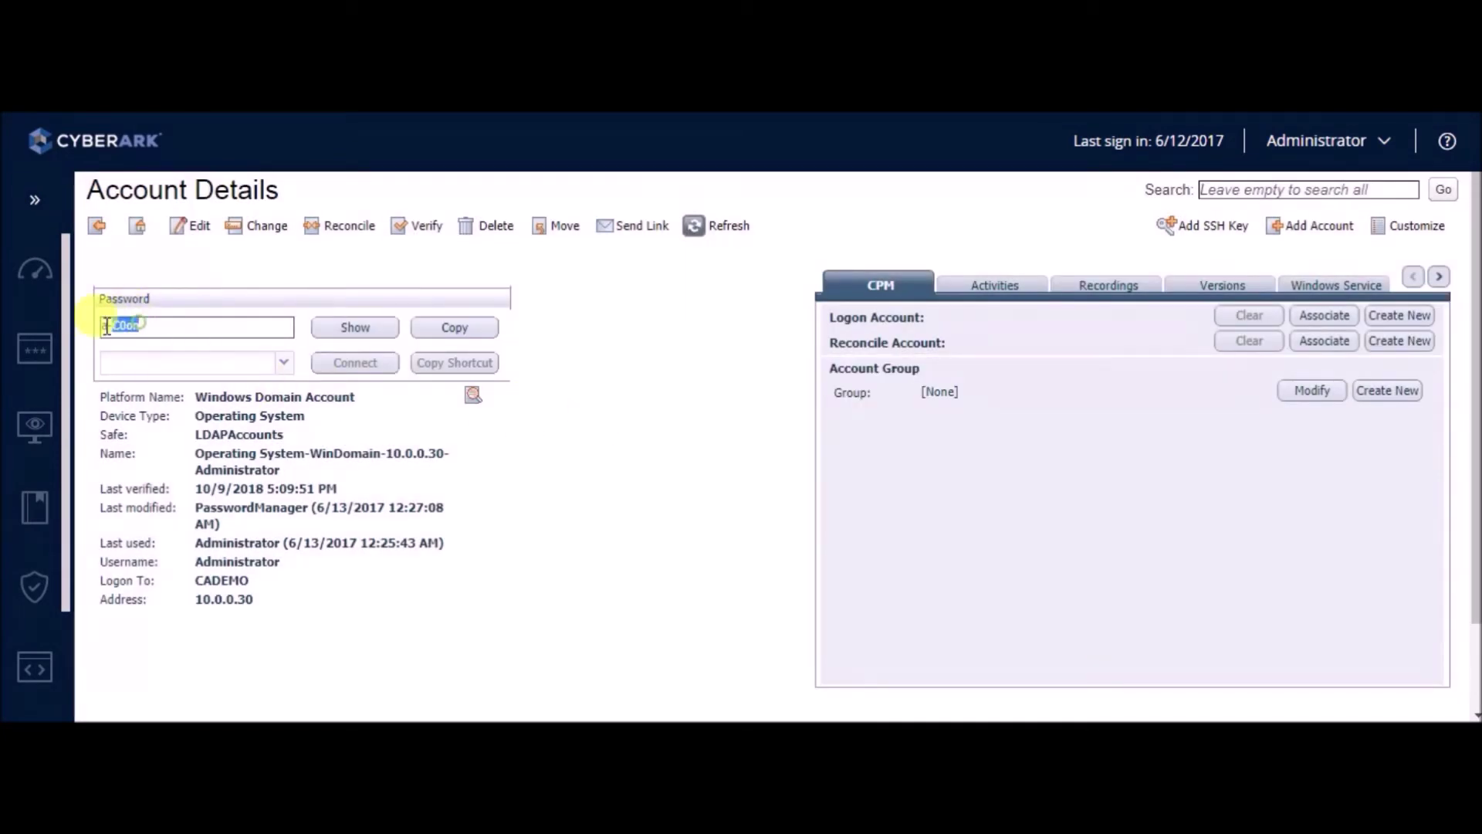
click(632, 317)
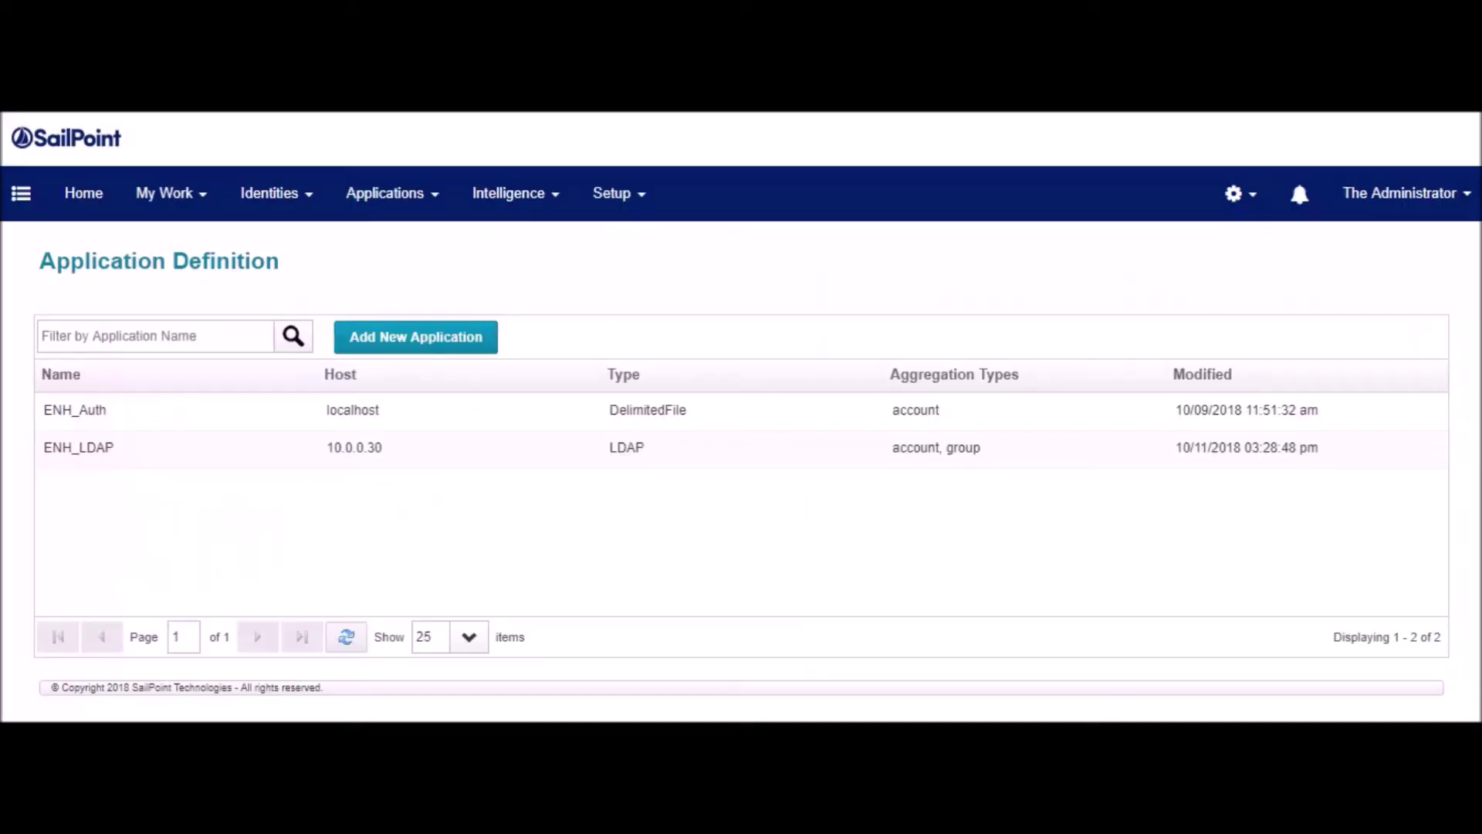
Reopen ENH_LDAP's LDAP settings and run Test Connection again with the password still blank
click(118, 464)
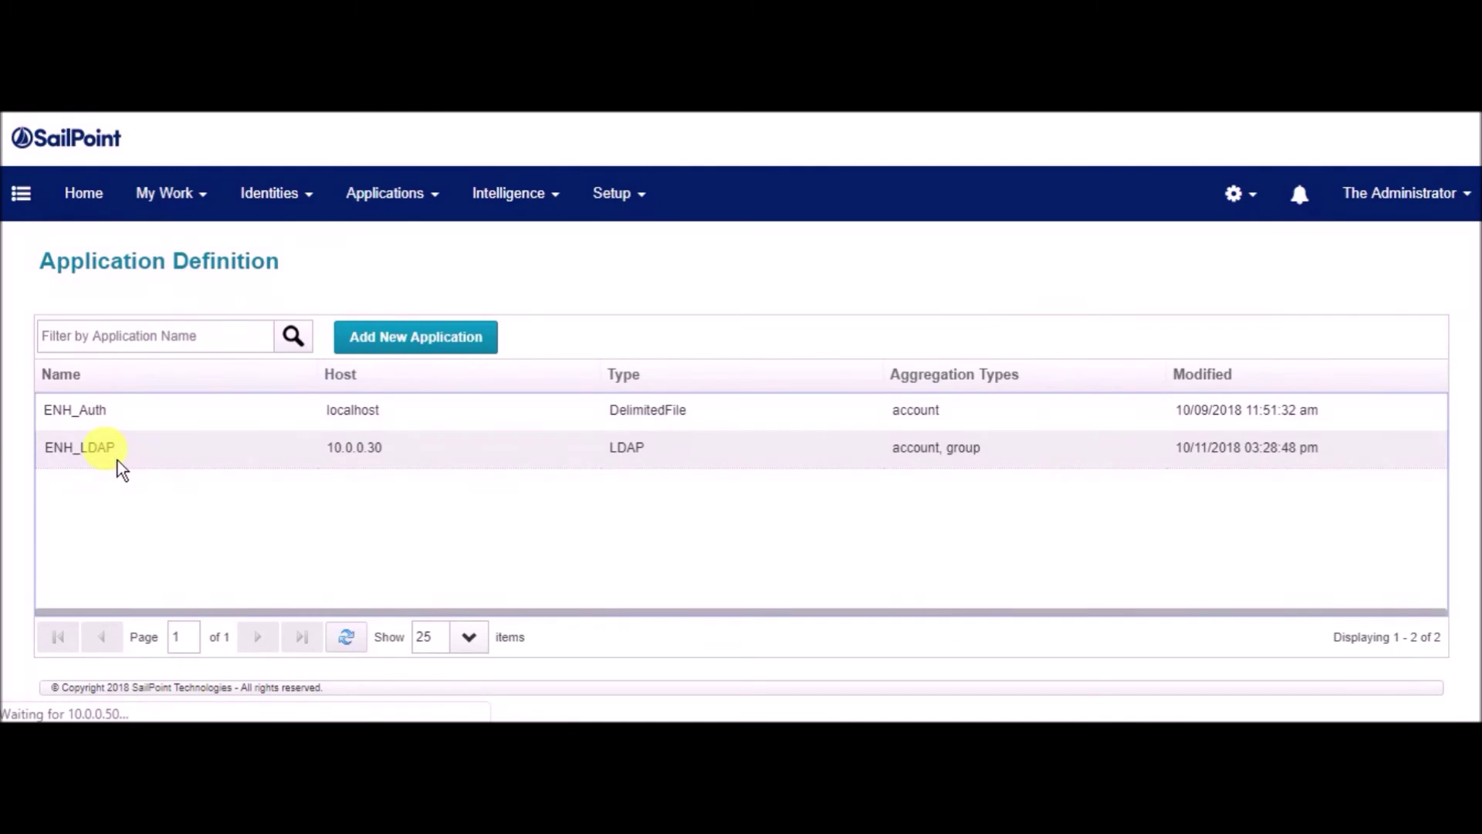
click(186, 361)
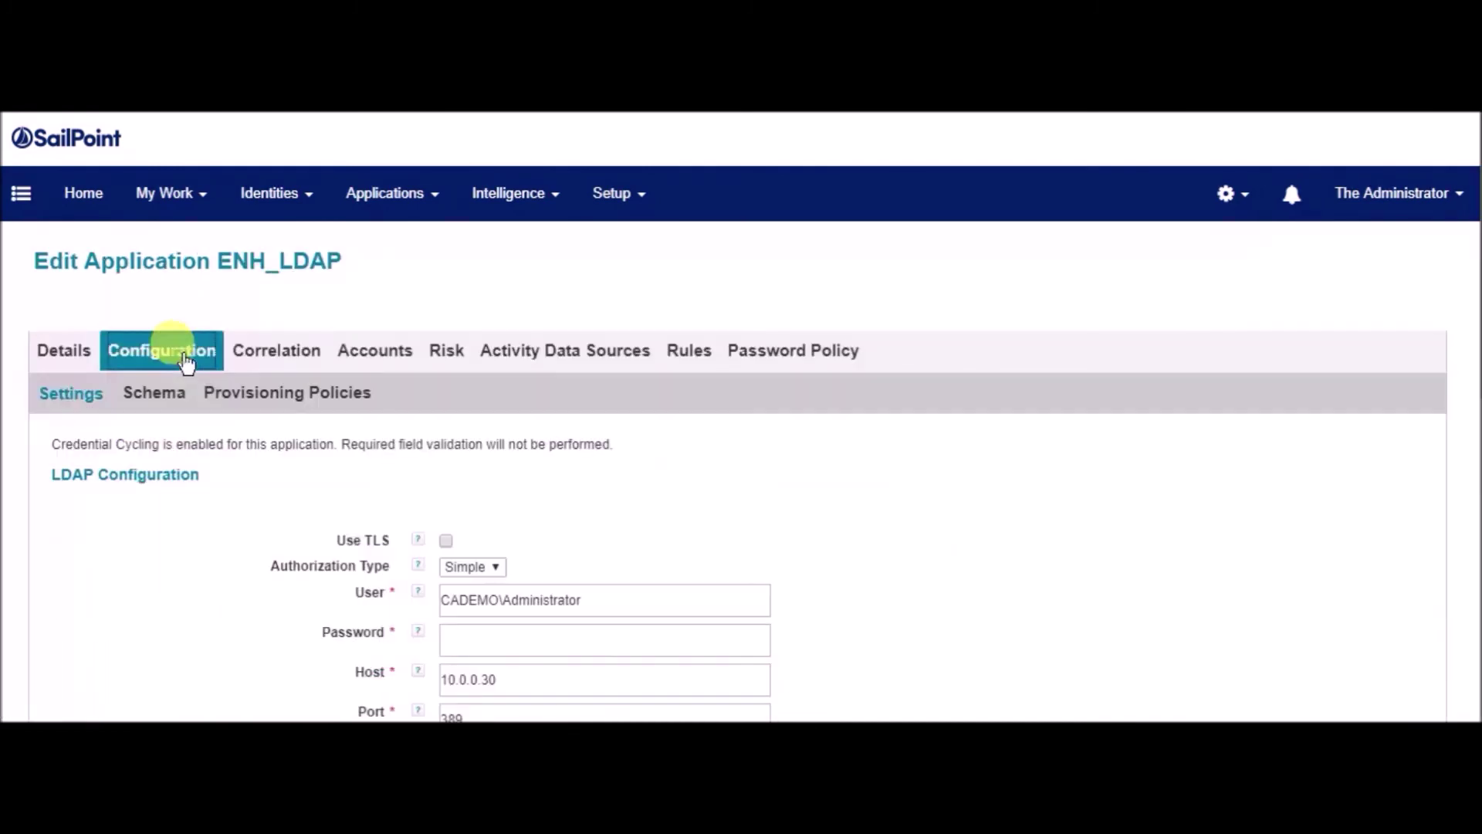
scroll(192, 357, down, 3)
scroll(190, 351, down, 5)
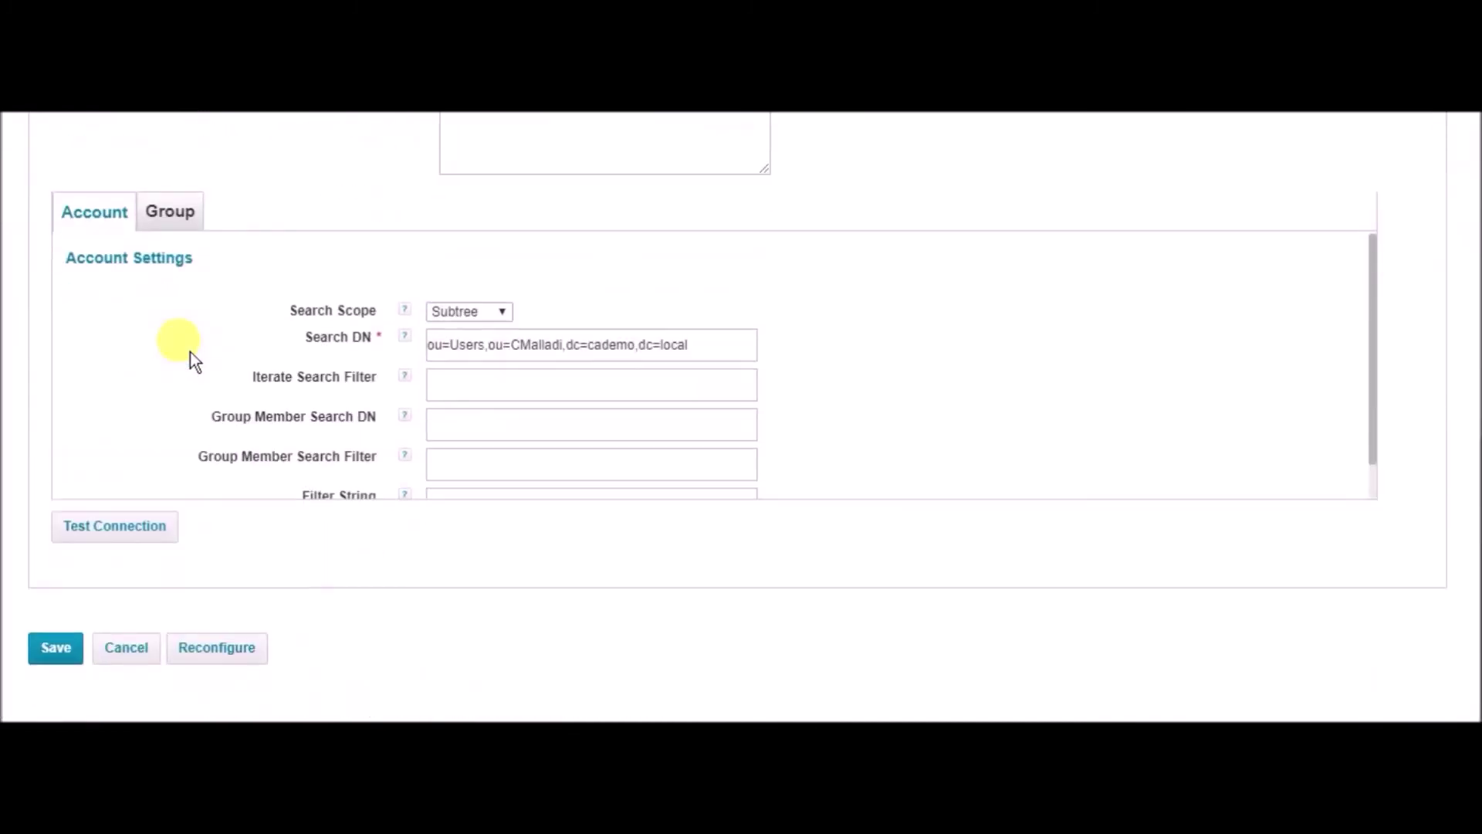
click(177, 543)
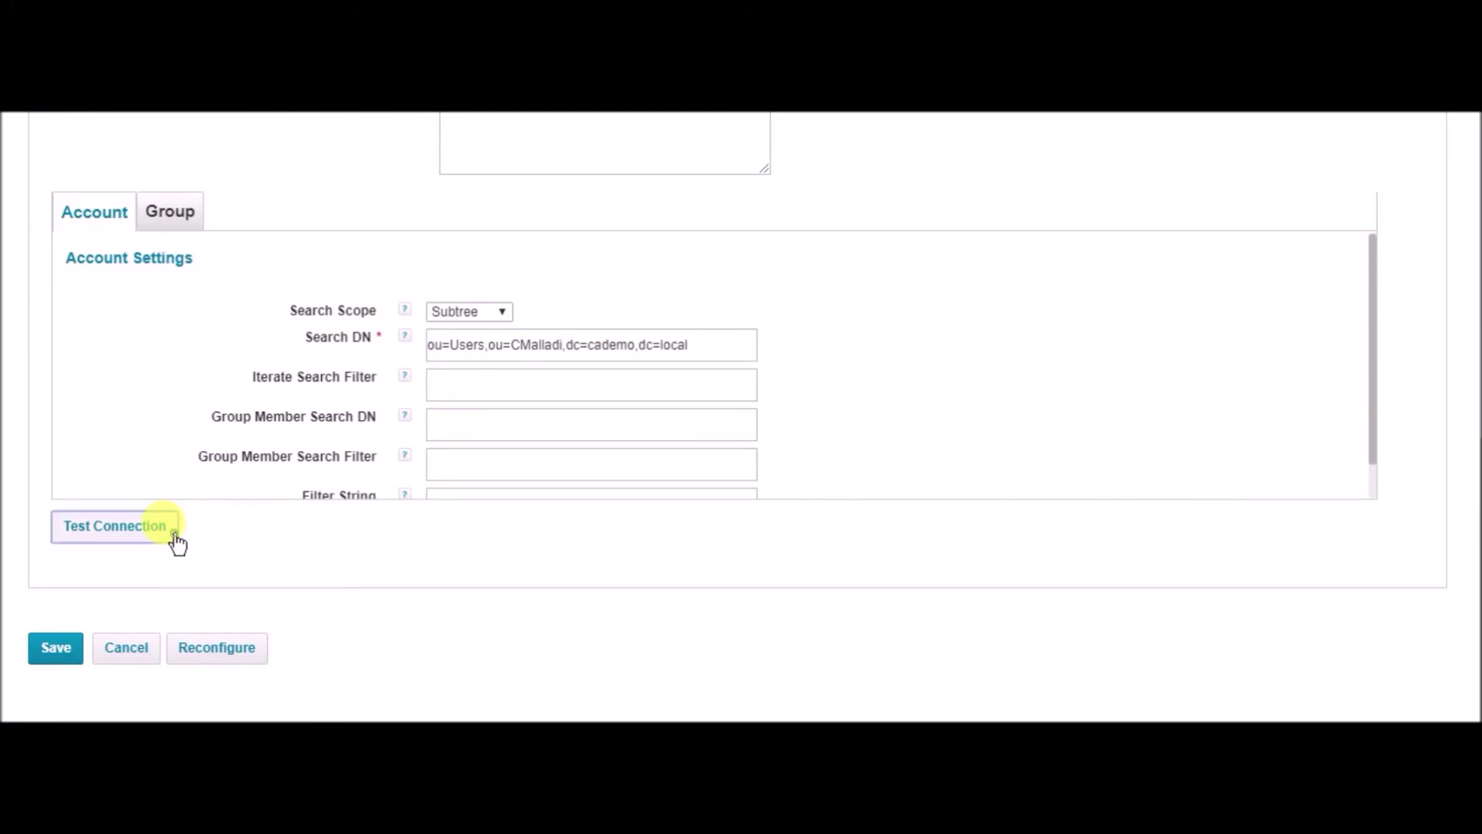